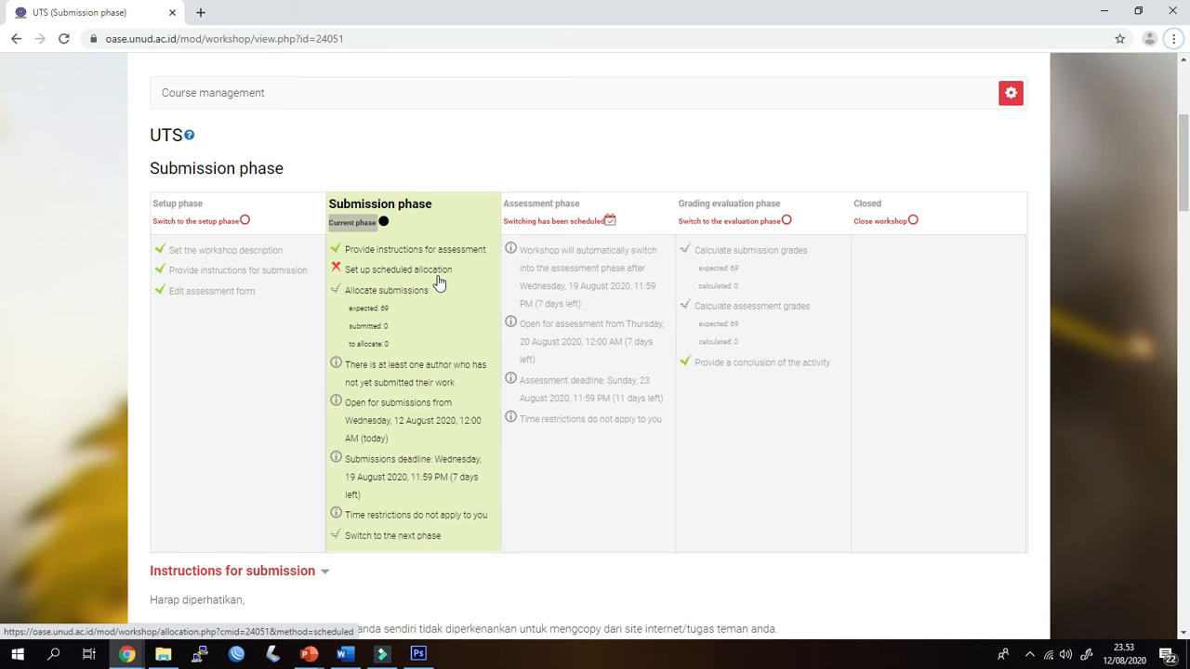
Open the UTS workshop's scheduled allocation page from the submission phase and look through the manual allocation participant list
left_click(437, 275)
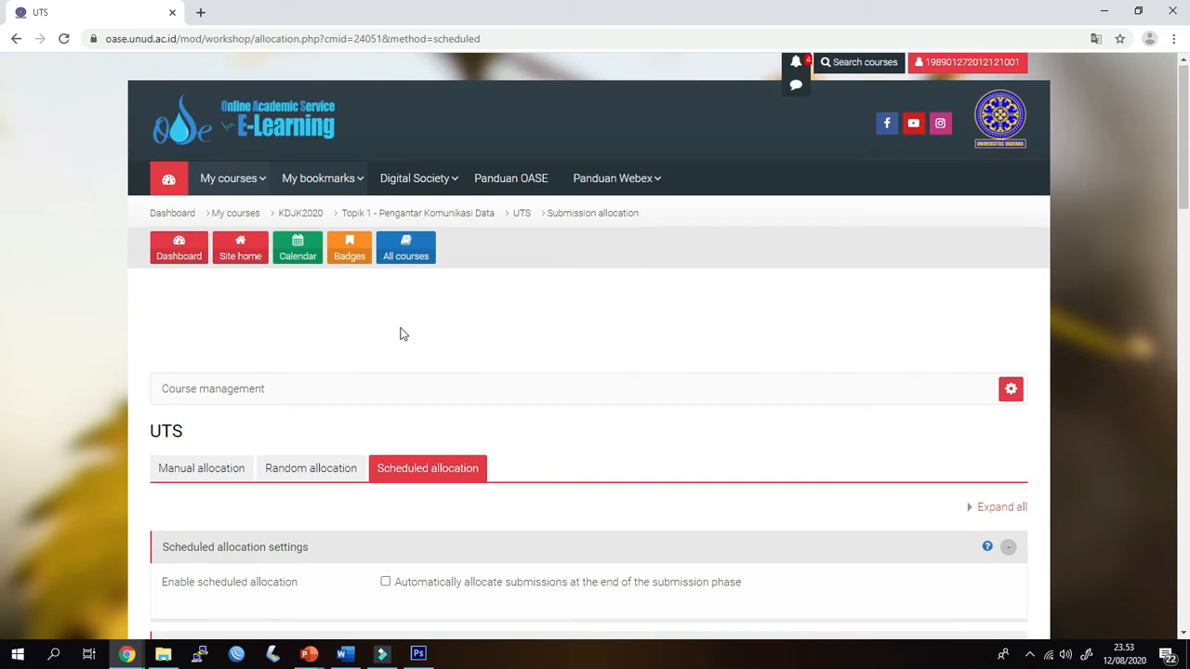
scroll(401, 333, "down", 3)
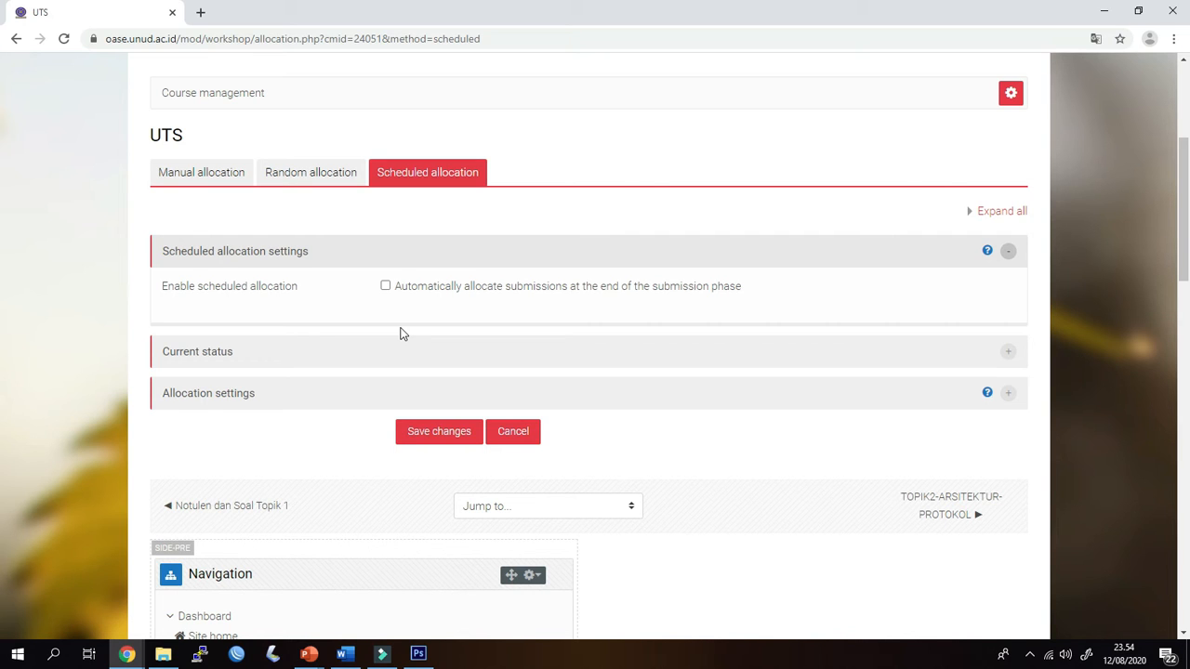
left_click(195, 173)
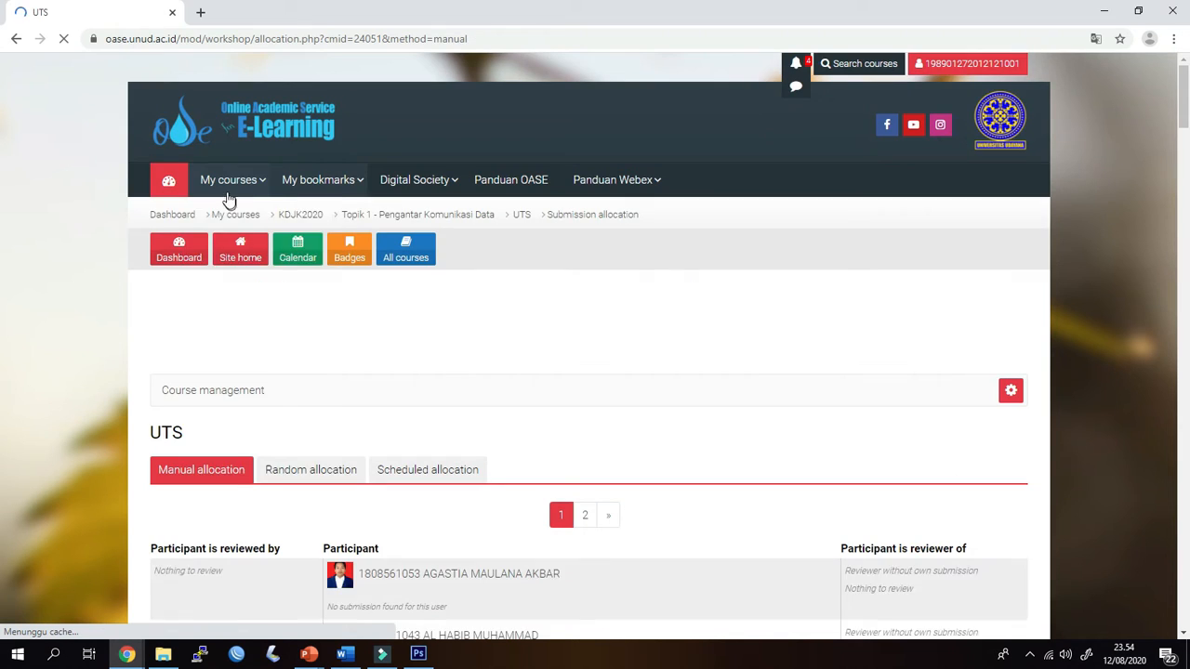
left_click(236, 188)
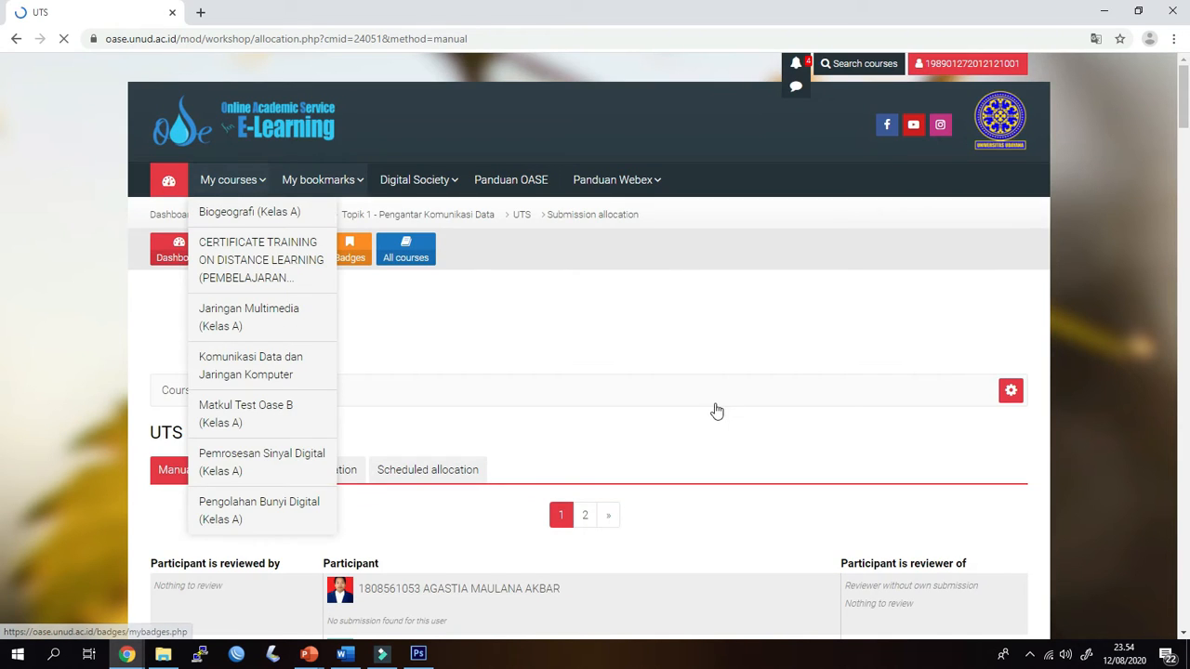
scroll(715, 371, "down", 2)
scroll(714, 391, "down", 3)
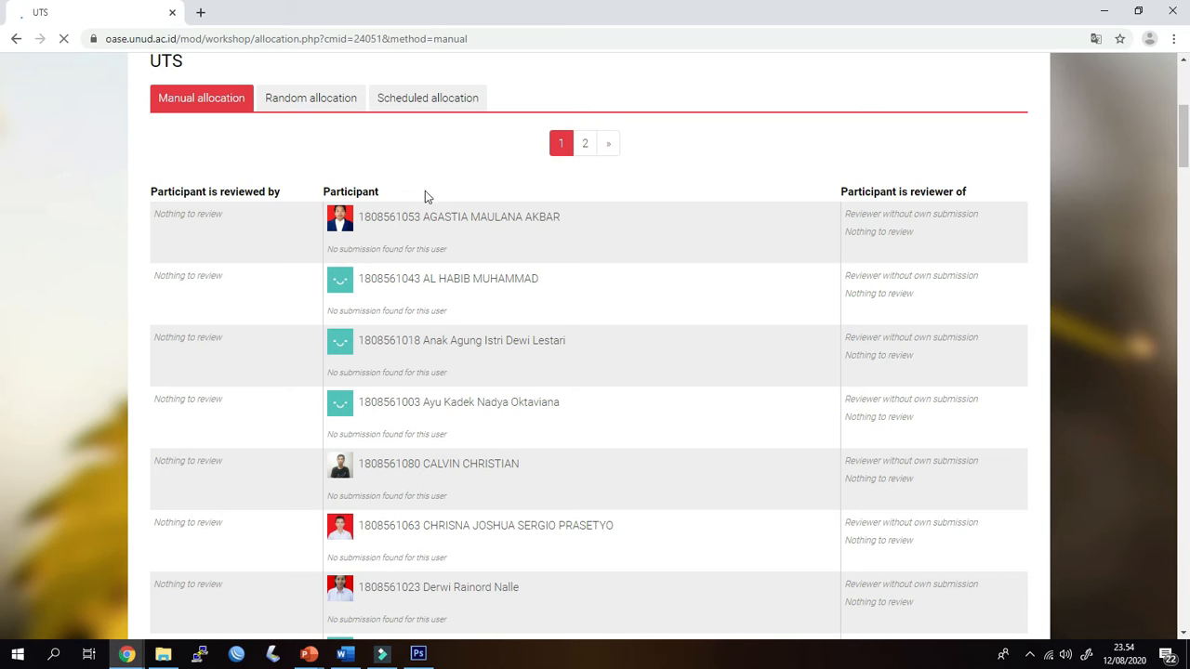
In the random allocation settings, switch the number of reviews between per reviewer and per submission, ending on per submission
left_click(322, 105)
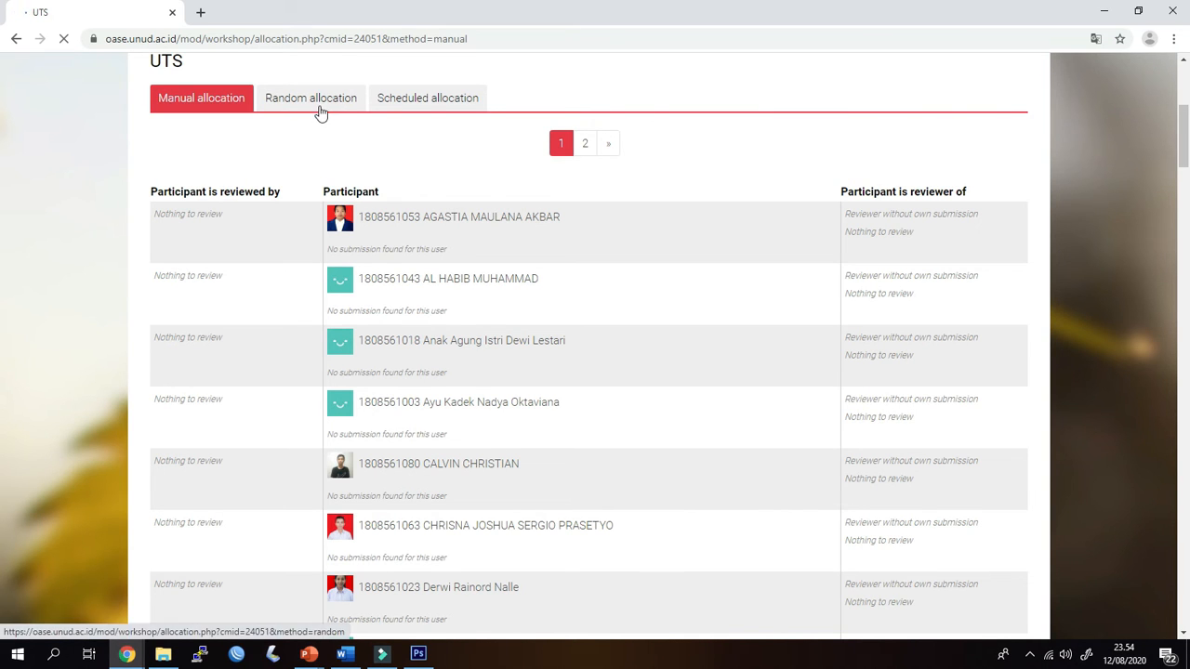
scroll(497, 372, "down", 3)
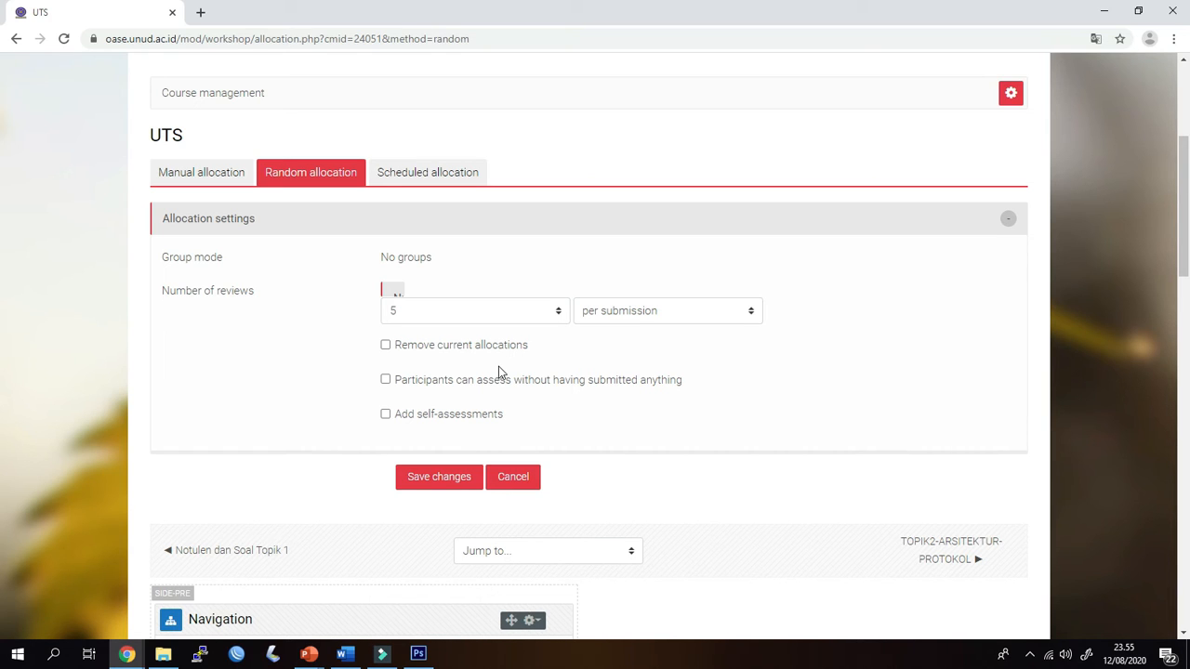
left_click(624, 317)
left_click(631, 346)
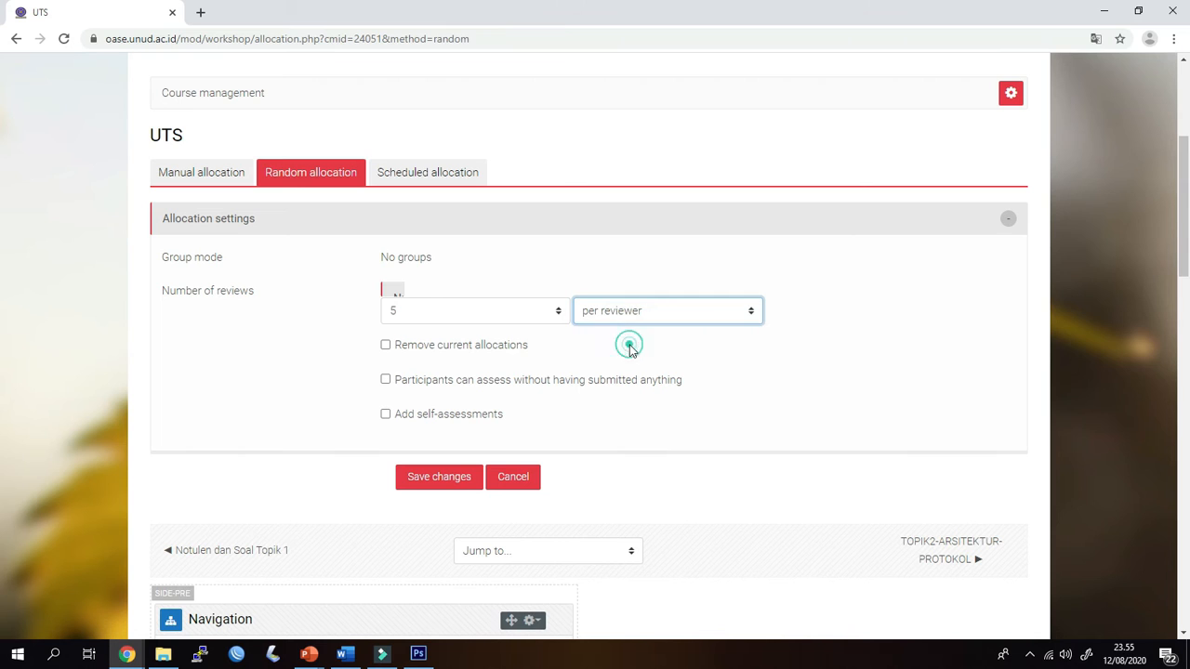
left_click(621, 320)
left_click(629, 331)
left_click(621, 318)
left_click(620, 347)
left_click(636, 318)
left_click(632, 331)
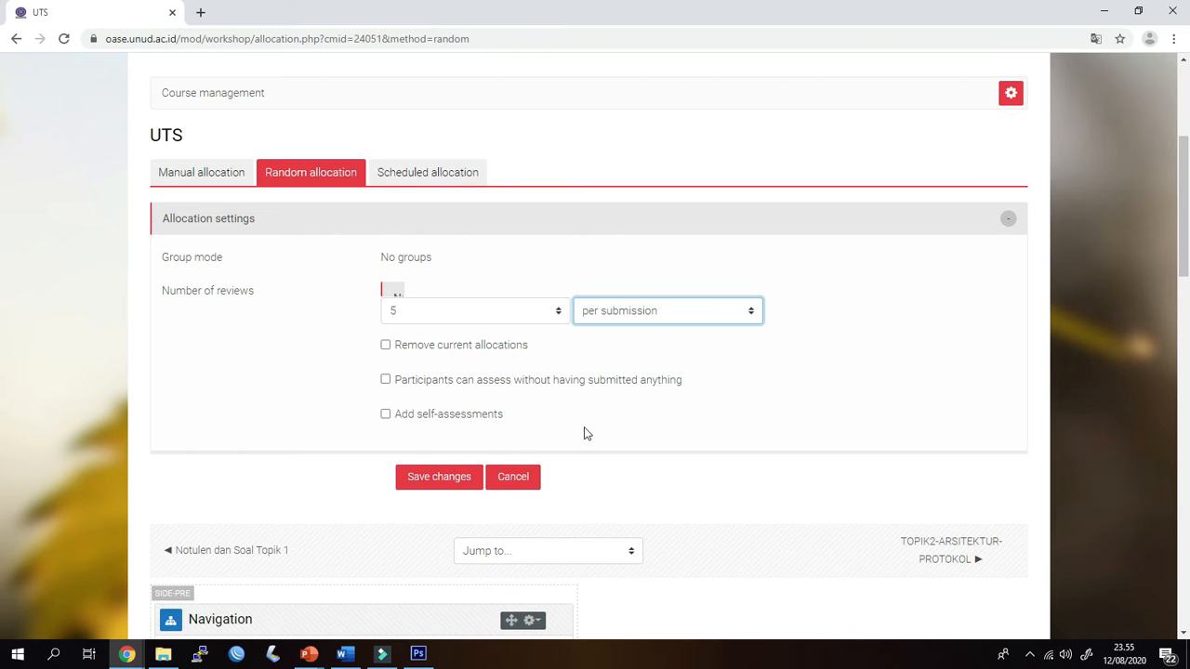
scroll(585, 434, "down", 2)
scroll(399, 295, "up", 1)
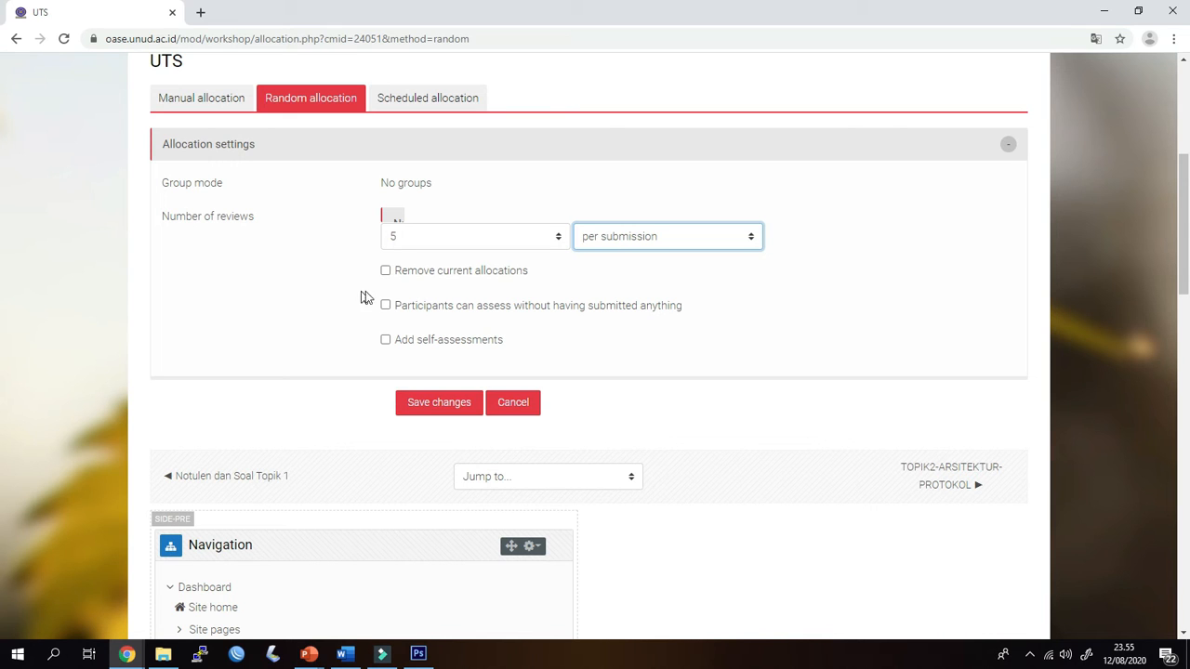
Try the options to remove current allocations and add self-assessments for random allocation, turning each off again
left_click(386, 272)
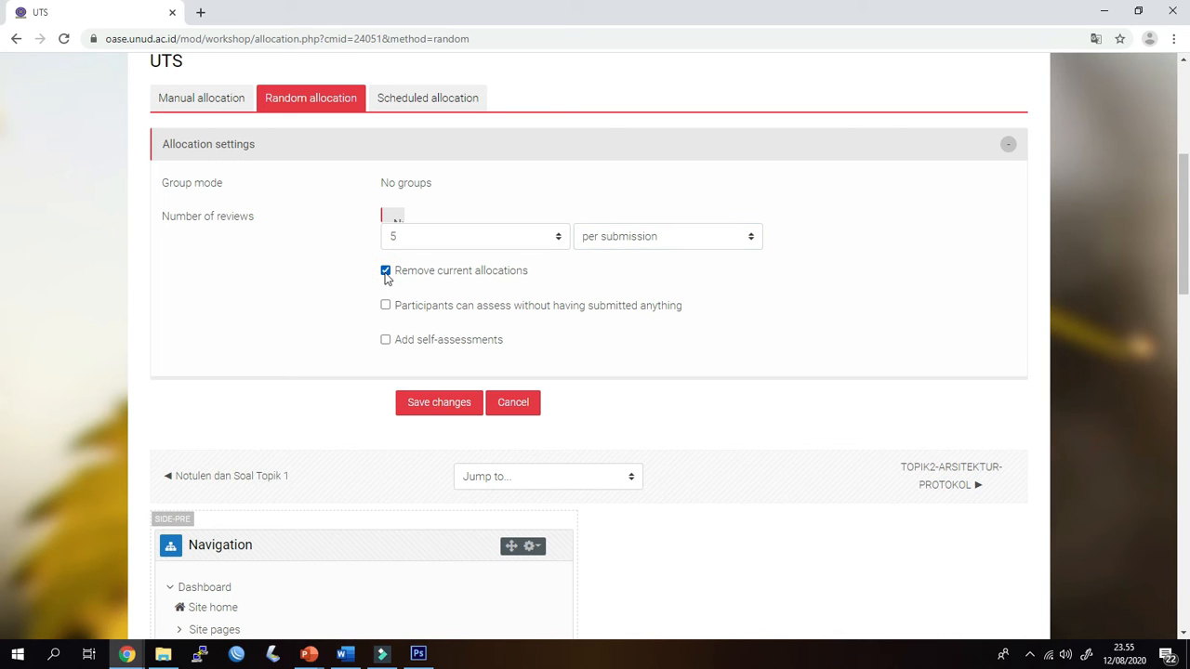
left_click(386, 271)
left_click(386, 342)
left_click(385, 343)
scroll(380, 297, "up", 2)
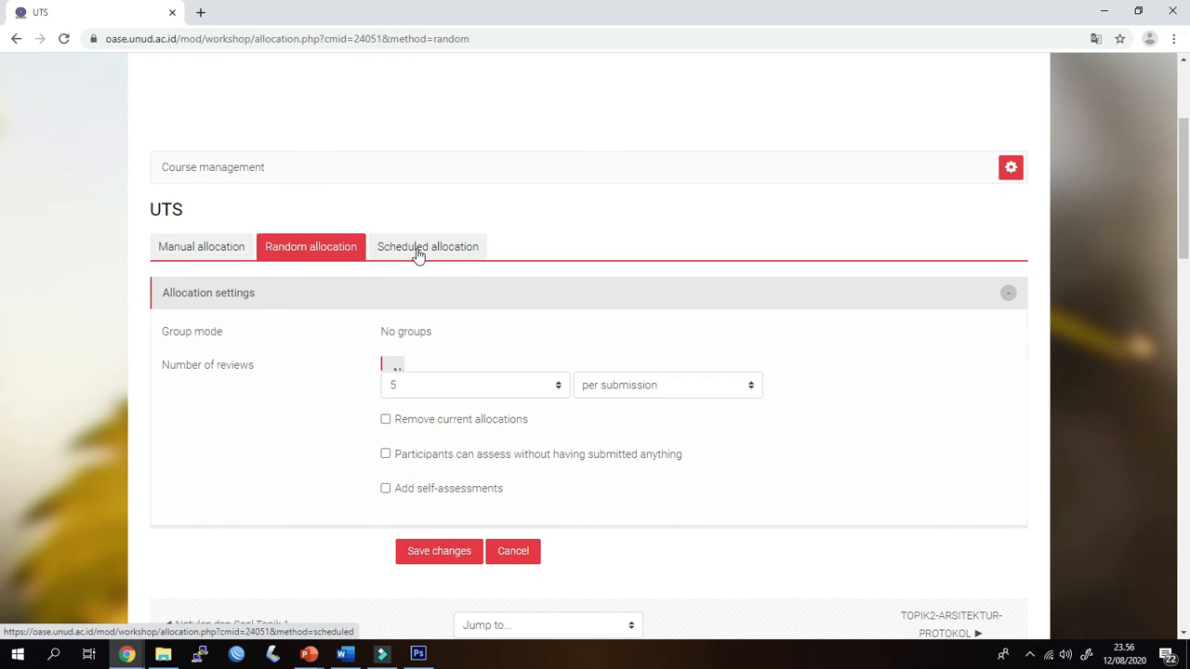
Go to scheduled allocation, leaving the random allocation page without saving, and enable automatic allocation at the end of the submission phase
left_click(418, 252)
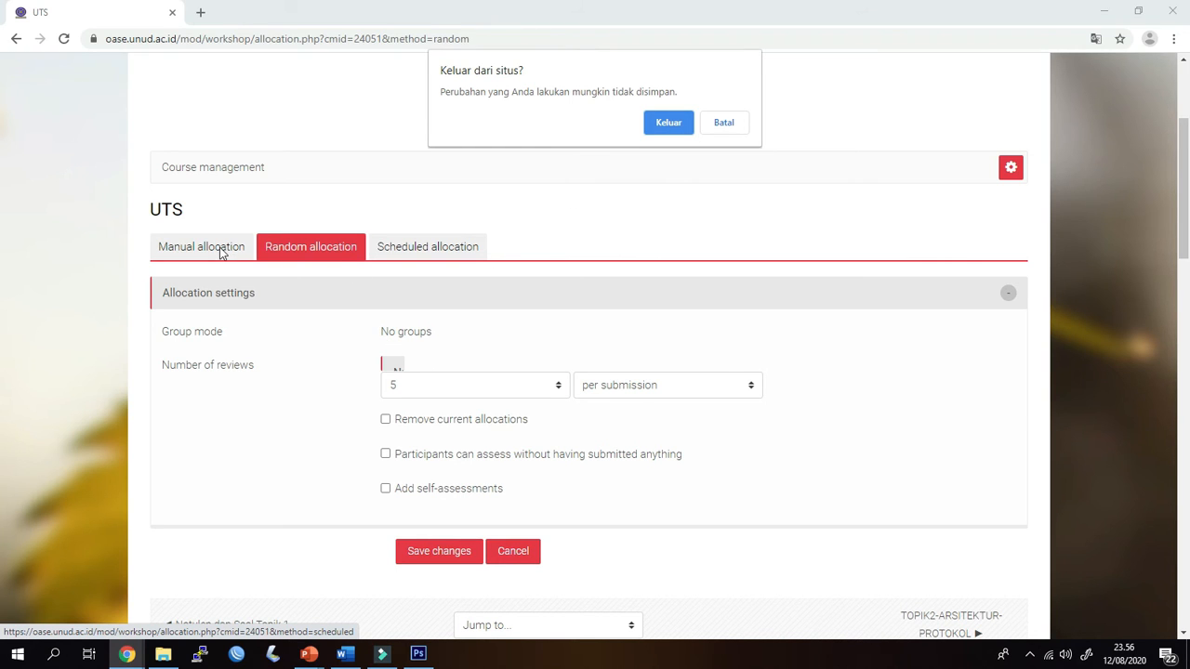
left_click(676, 126)
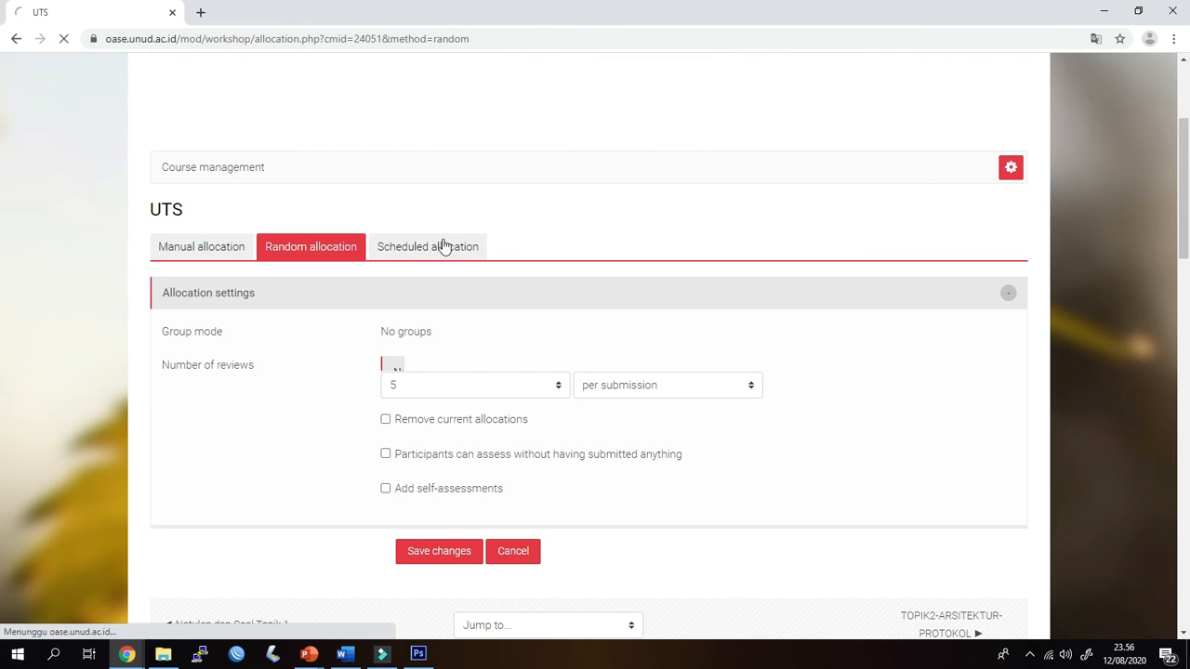
scroll(462, 395, "down", 4)
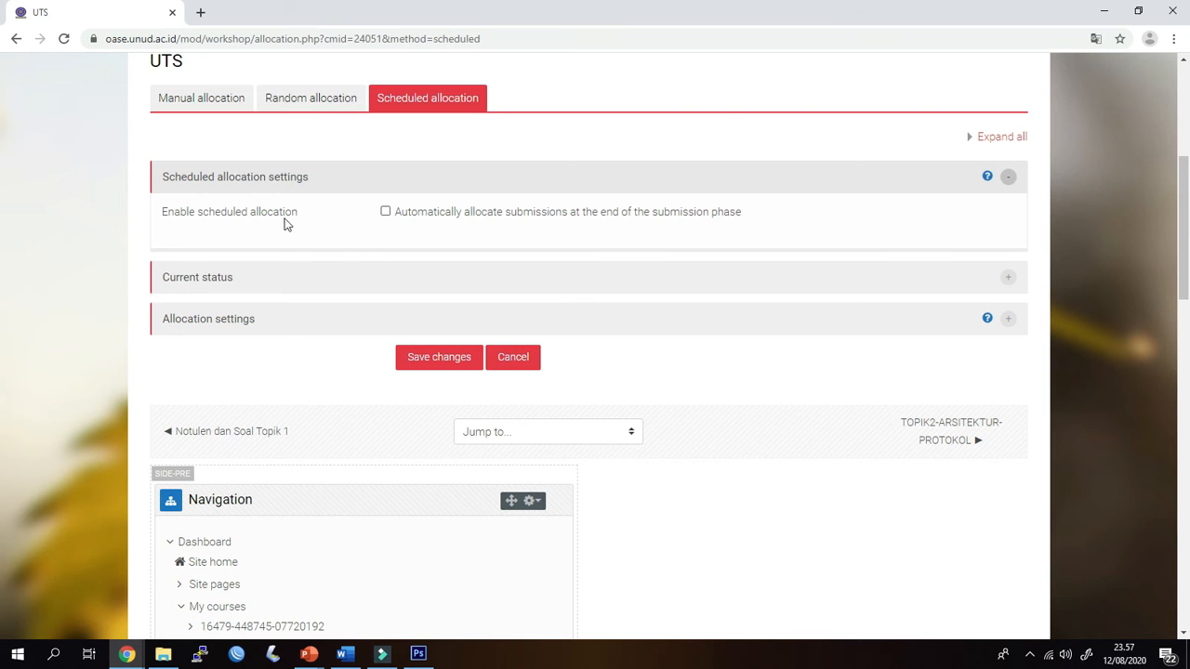
left_click(386, 213)
Expand the current status and allocation settings sections of the scheduled allocation and look over their options
left_click(195, 282)
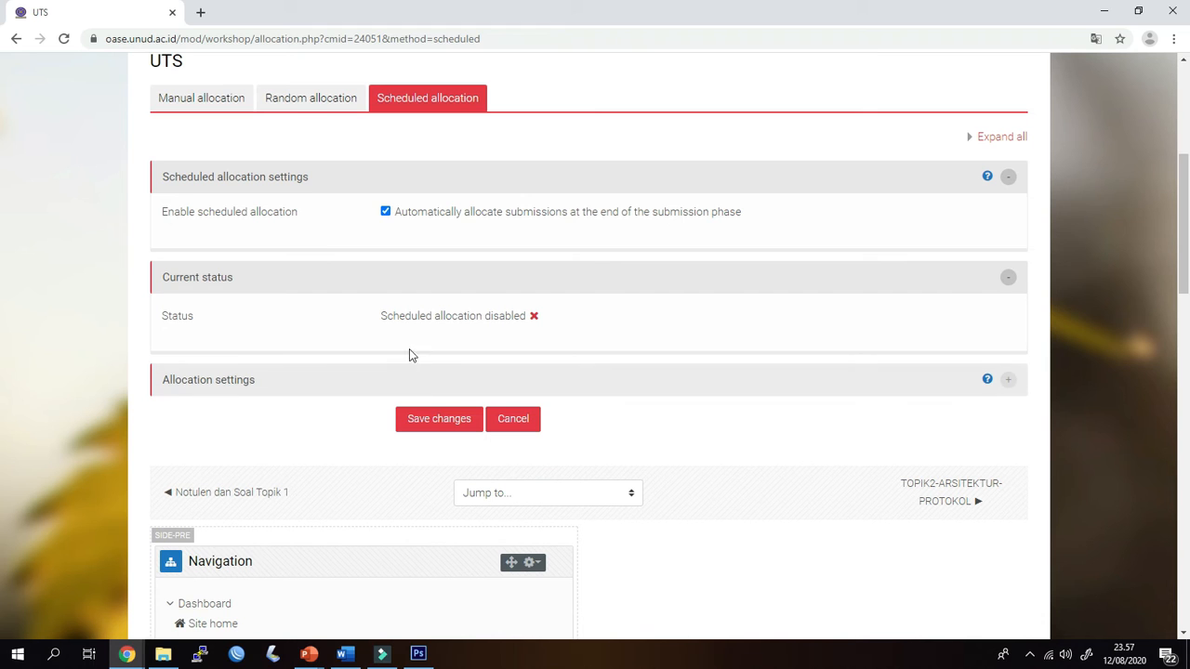
left_click(243, 392)
scroll(293, 425, "down", 2)
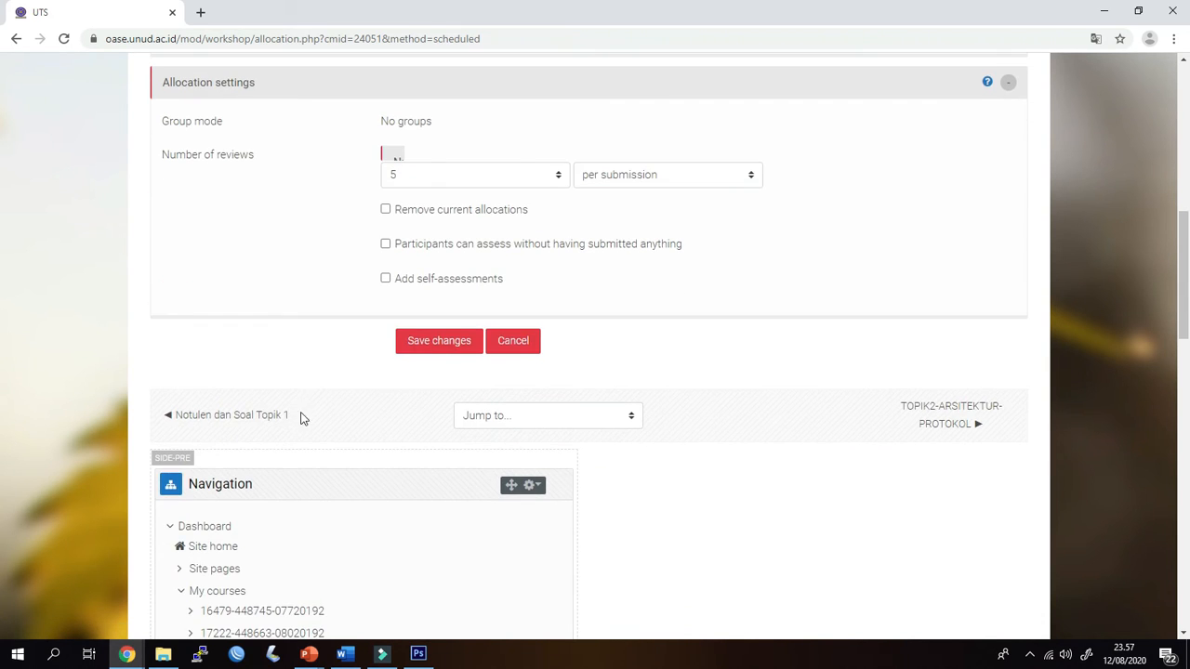
scroll(589, 247, "up", 3)
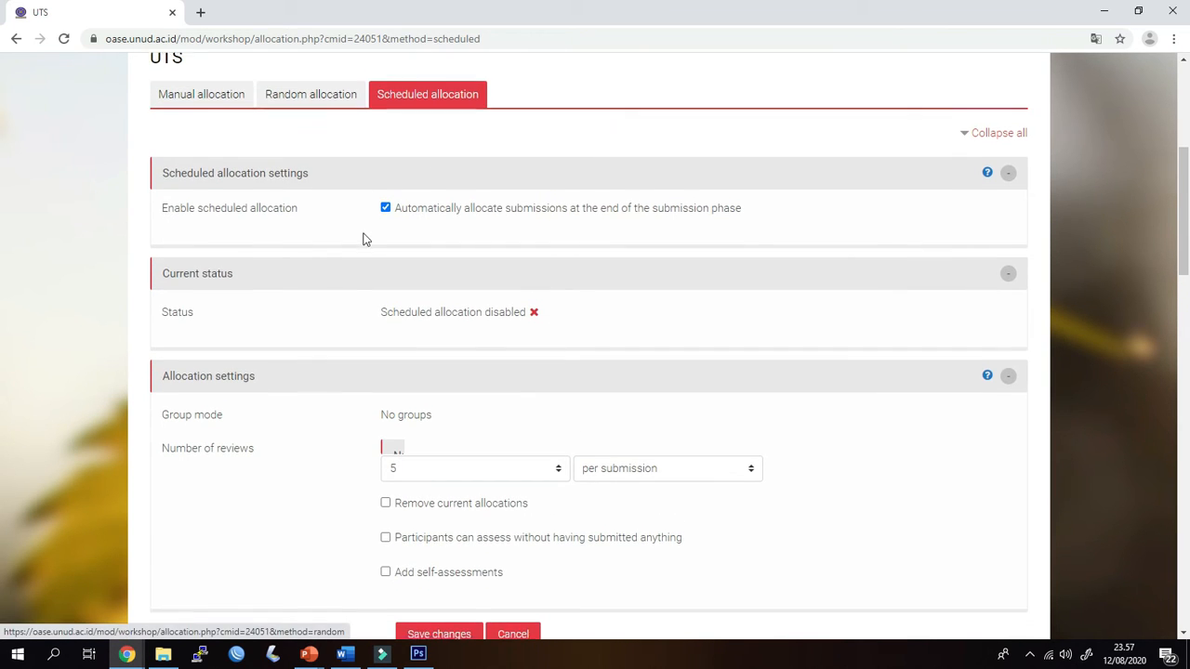
scroll(363, 239, "down", 2)
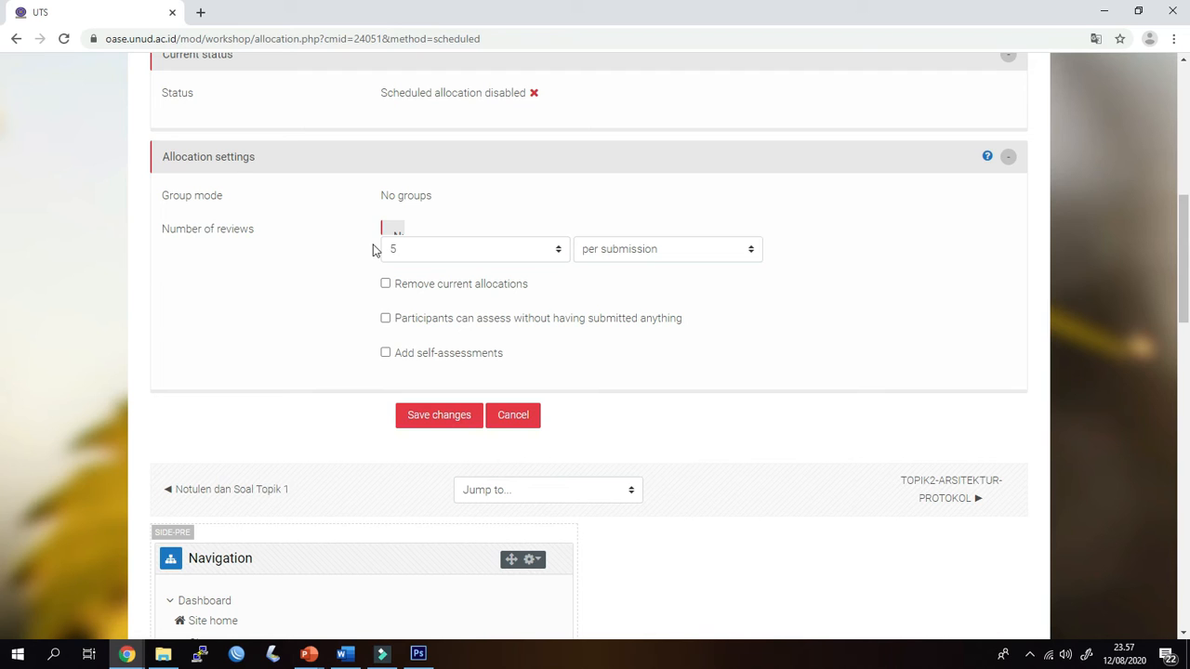
Try the per reviewer basis for the scheduled allocation's number of reviews and switch back to per submission
left_click(611, 252)
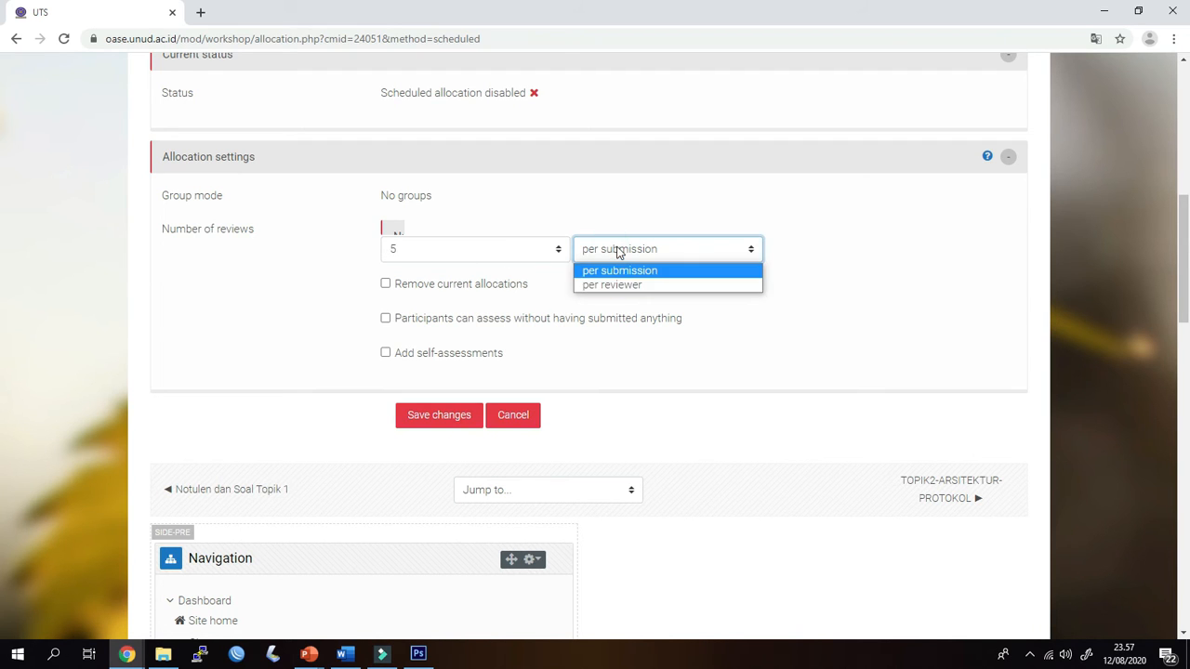
left_click(618, 250)
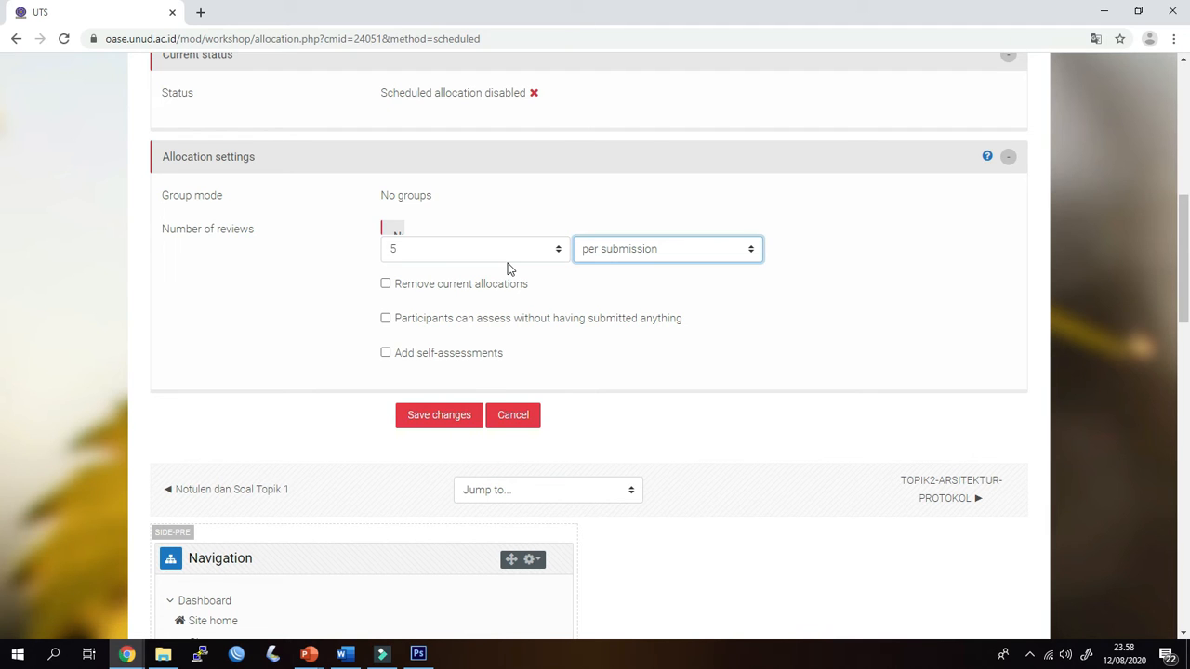
left_click(675, 249)
left_click(665, 285)
left_click(658, 251)
left_click(658, 267)
Add self-assessments to the scheduled allocation, save the changes and continue past the confirmation page
left_click(420, 353)
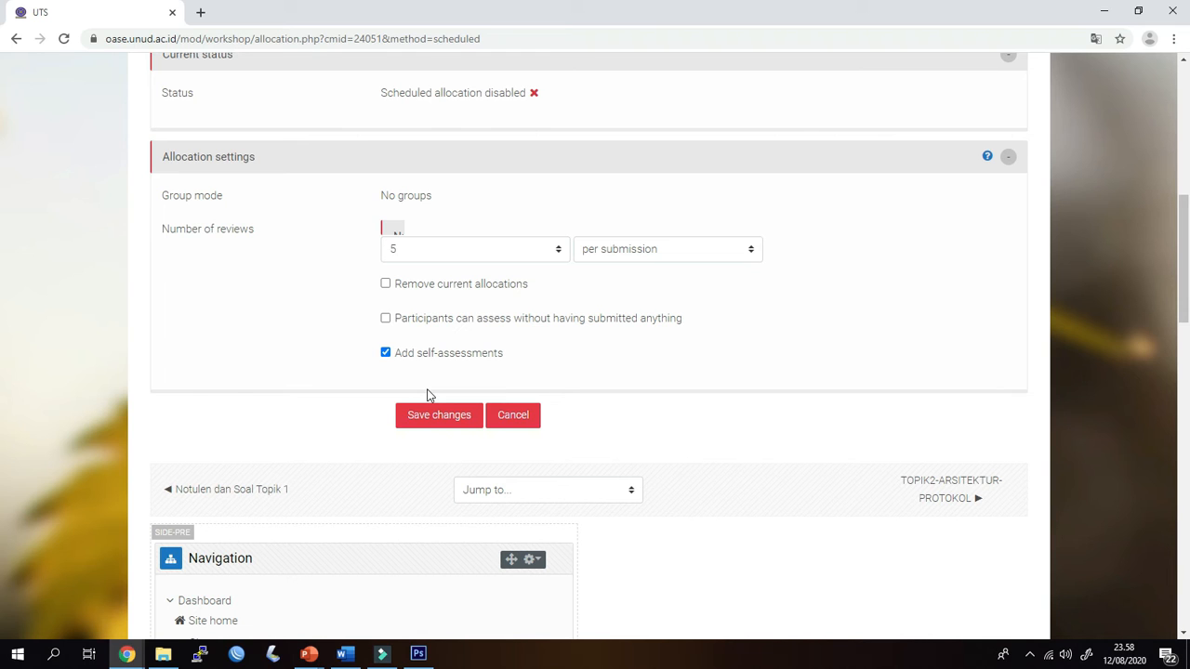
left_click(437, 426)
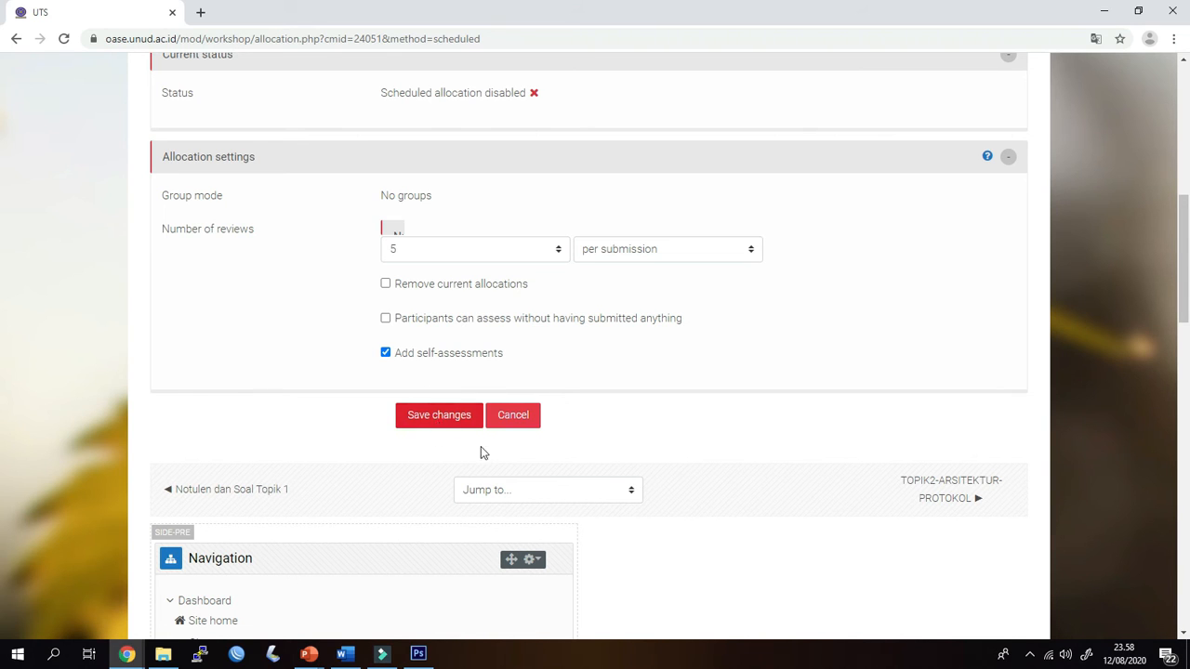
left_click(449, 419)
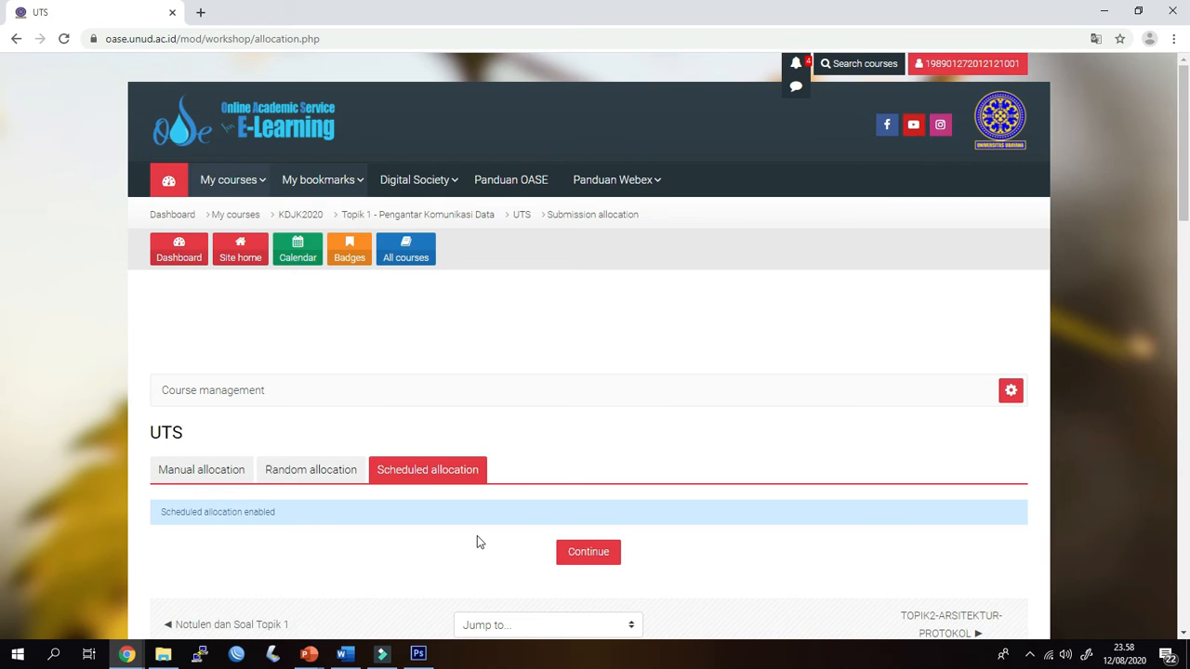
scroll(477, 542, "down", 3)
left_click(576, 267)
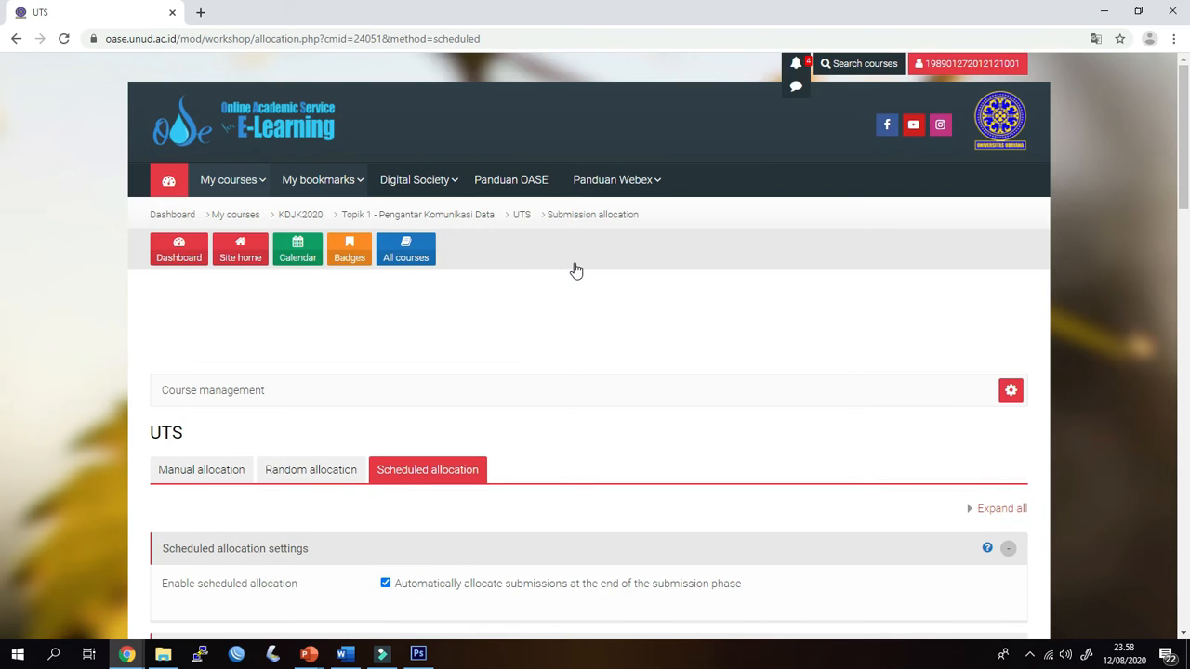
Review the saved scheduled allocation page, checking the option to automatically allocate submissions
scroll(586, 344, "down", 4)
scroll(587, 346, "up", 1)
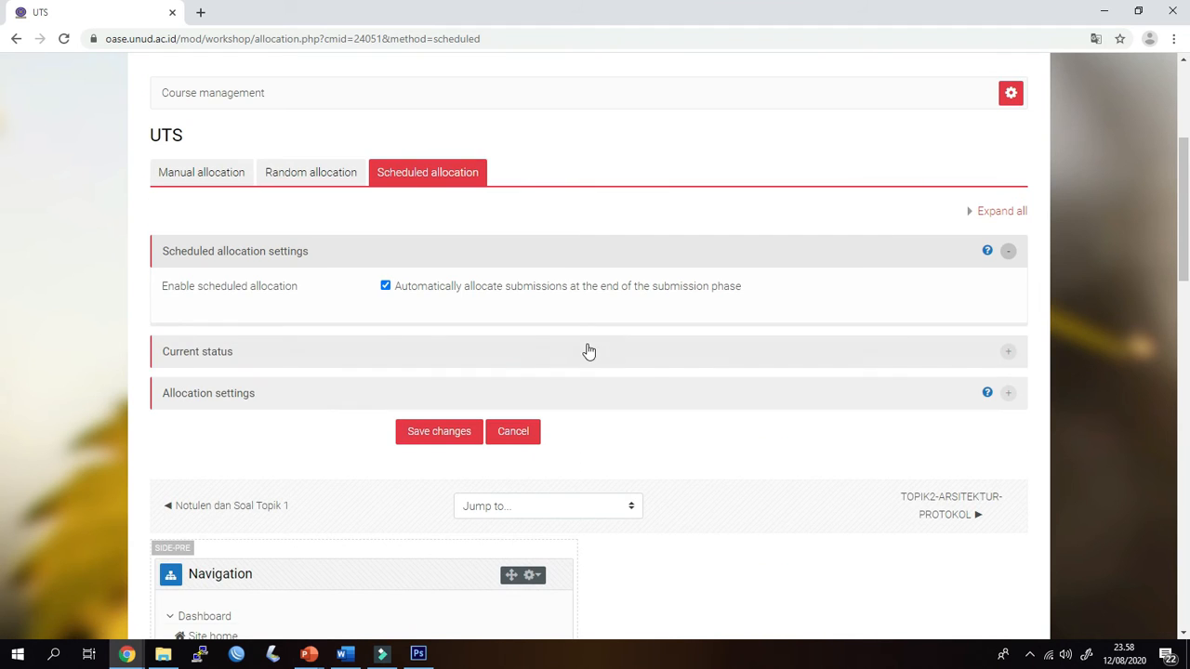
scroll(643, 378, "down", 2)
scroll(643, 377, "up", 3)
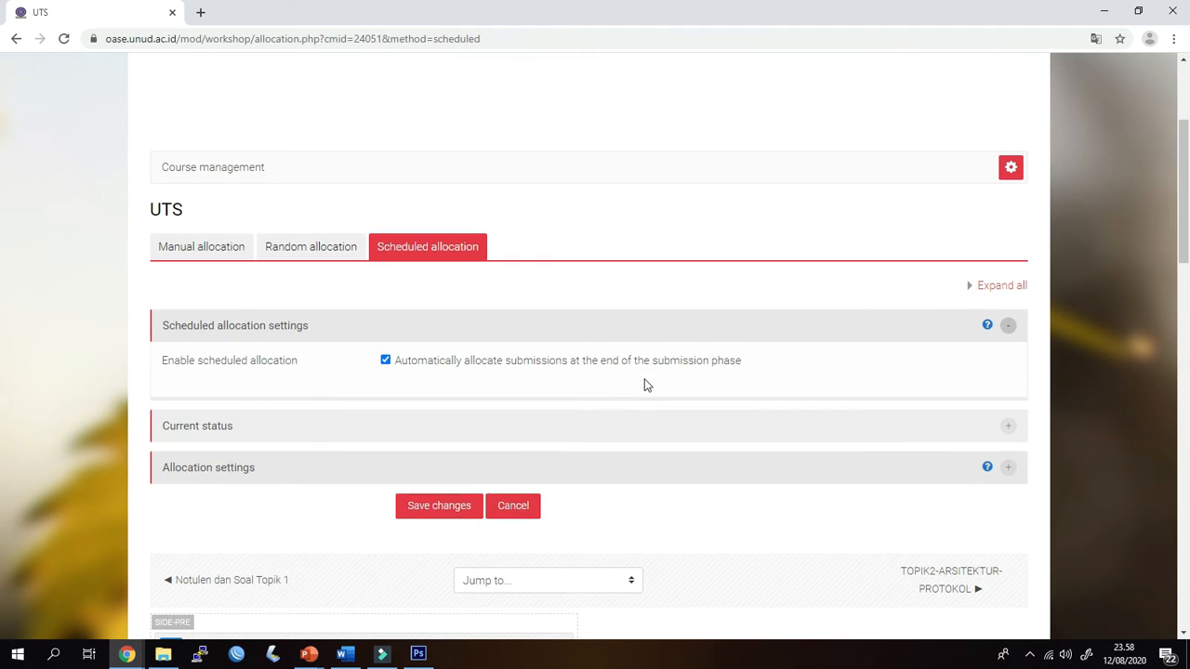
scroll(630, 405, "up", 2)
scroll(632, 401, "down", 6)
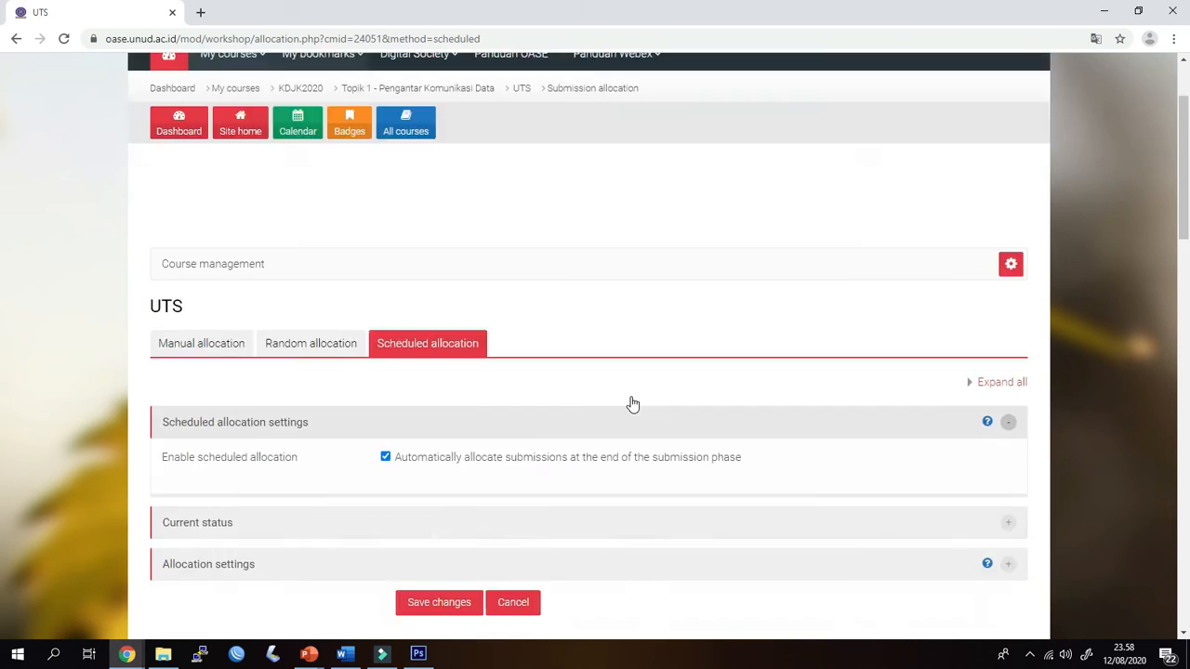
scroll(632, 403, "up", 3)
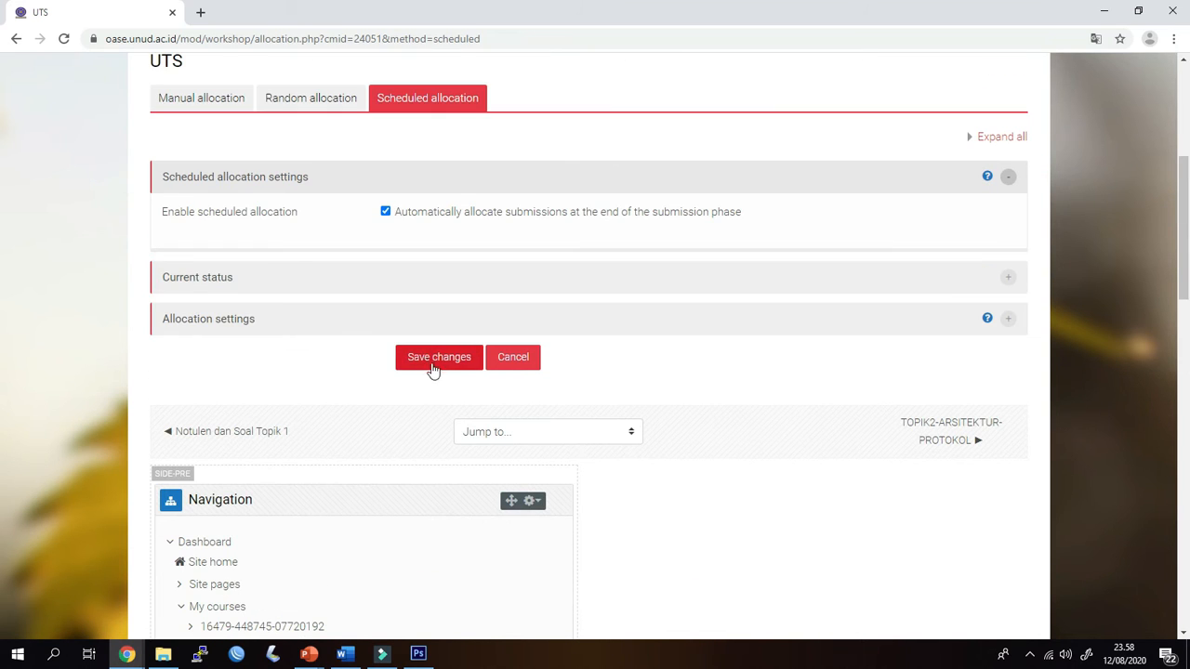
scroll(599, 416, "up", 2)
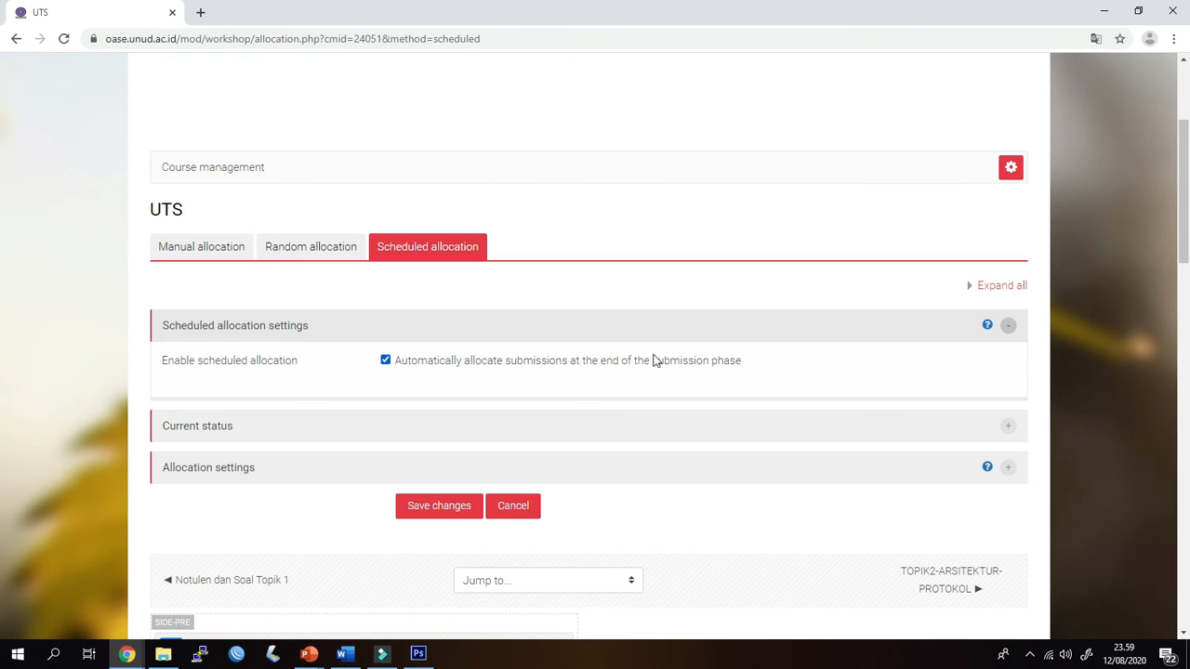
scroll(623, 372, "up", 2)
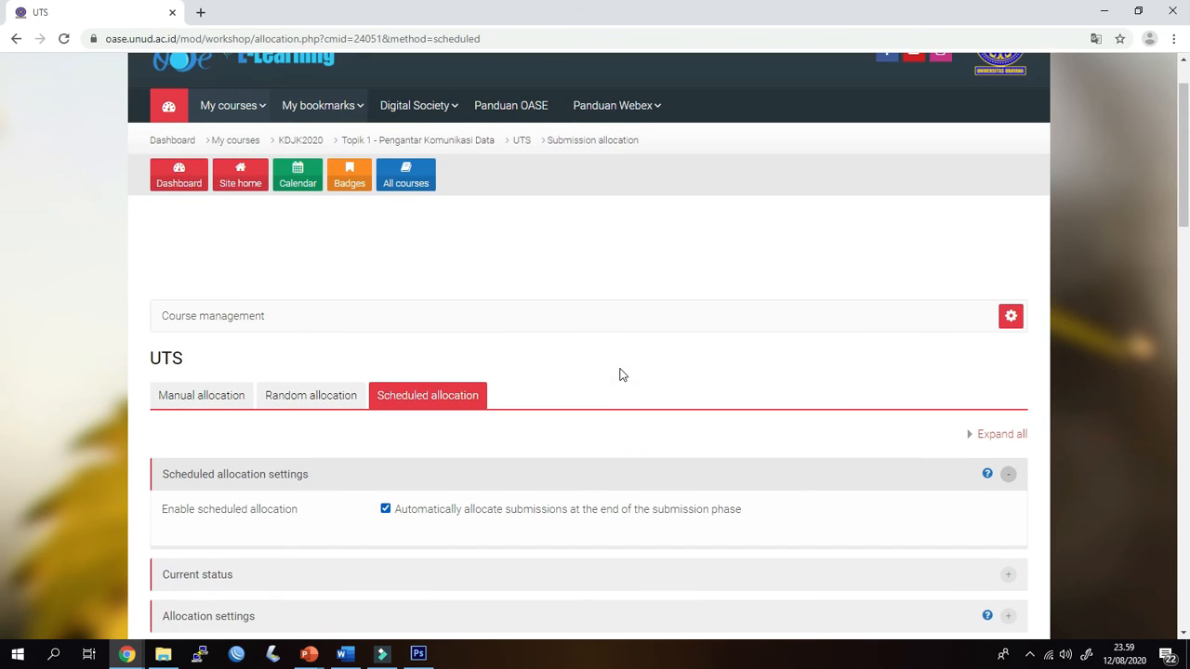
Return to the UTS workshop overview and examine the submission phase tasks, allocation status and deadlines
left_click(521, 142)
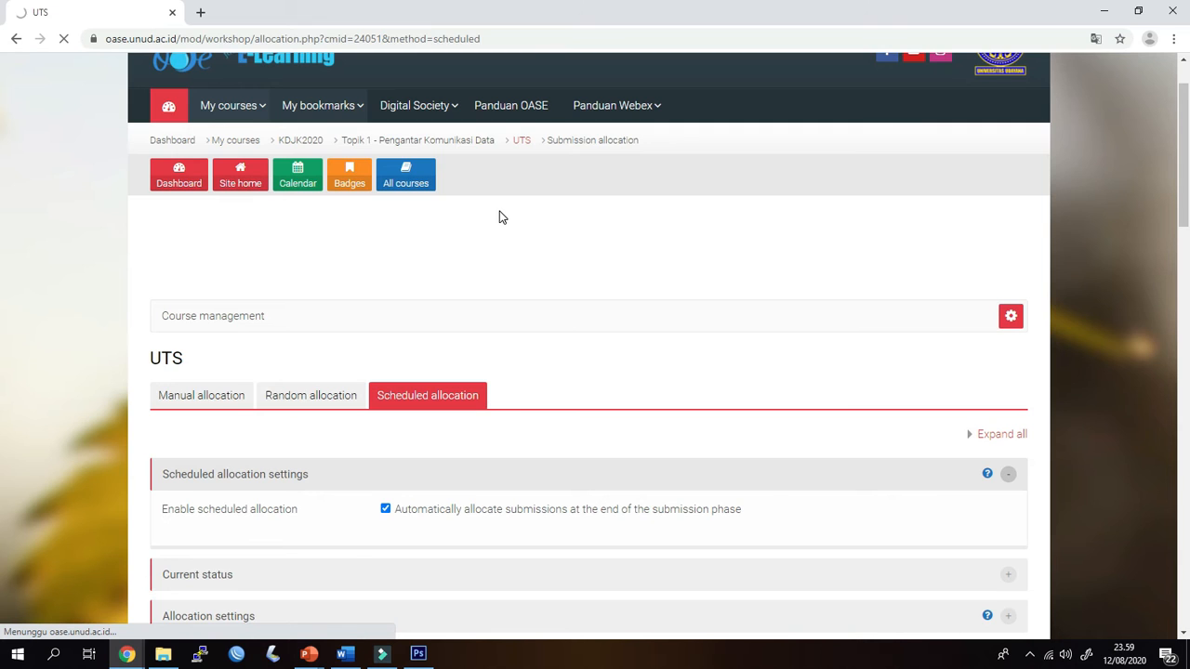
scroll(536, 371, "down", 2)
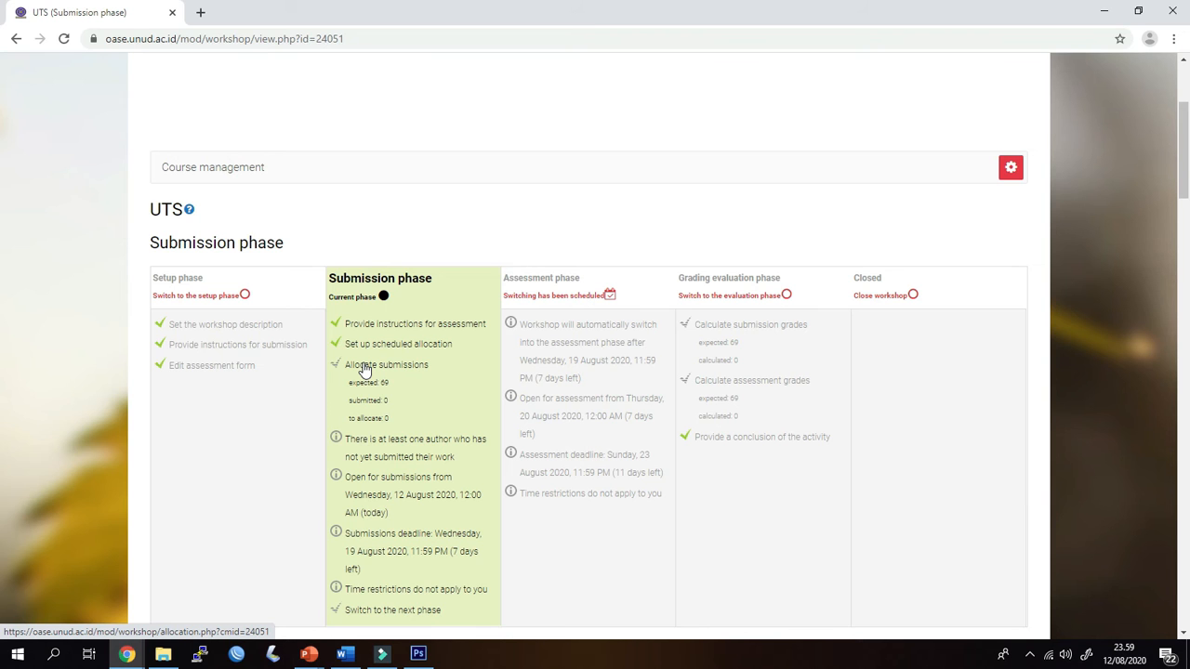
scroll(364, 372, "down", 2)
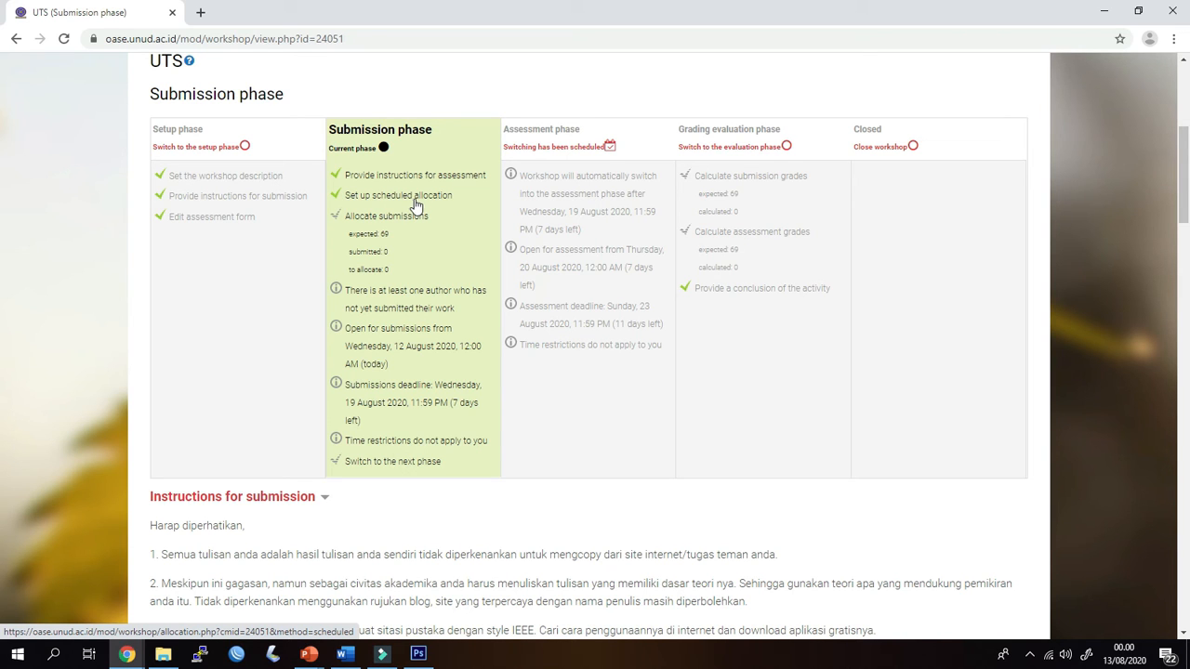
scroll(371, 272, "down", 1)
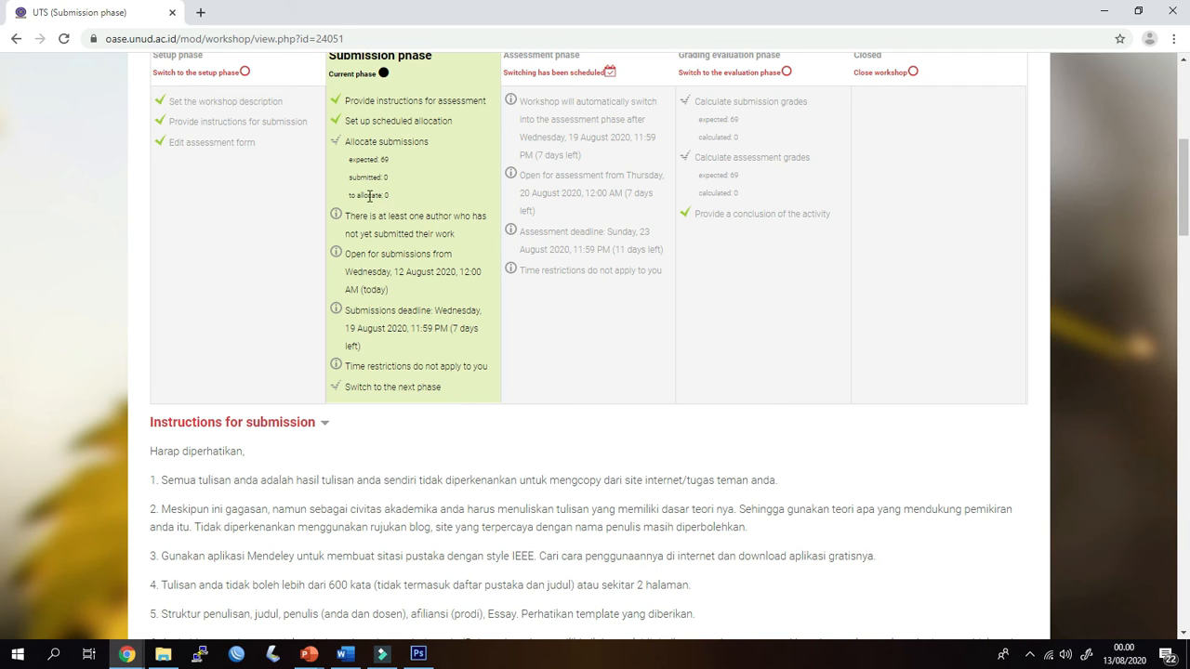
Examine the expected, submitted and to-allocate counts under Allocate submissions in the submission phase
double_click(382, 160)
left_click(390, 165)
key("ctrl+plus")
key("ctrl+plus")
key("ctrl+plus")
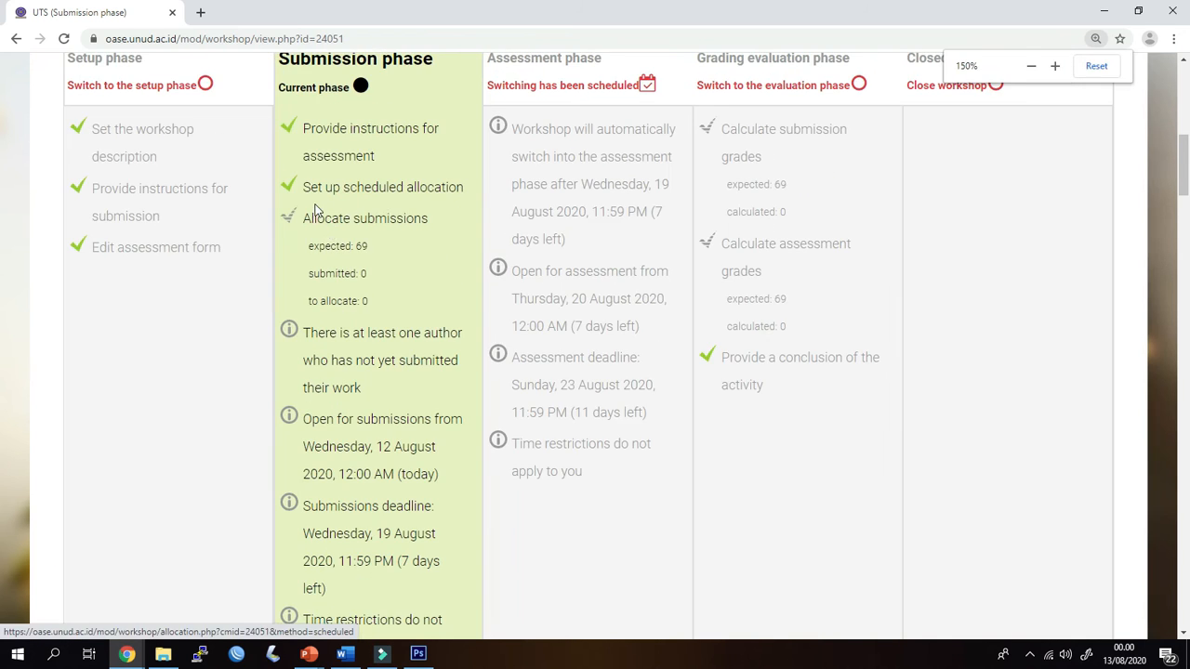
key("ctrl+plus")
scroll(399, 372, "down", 1)
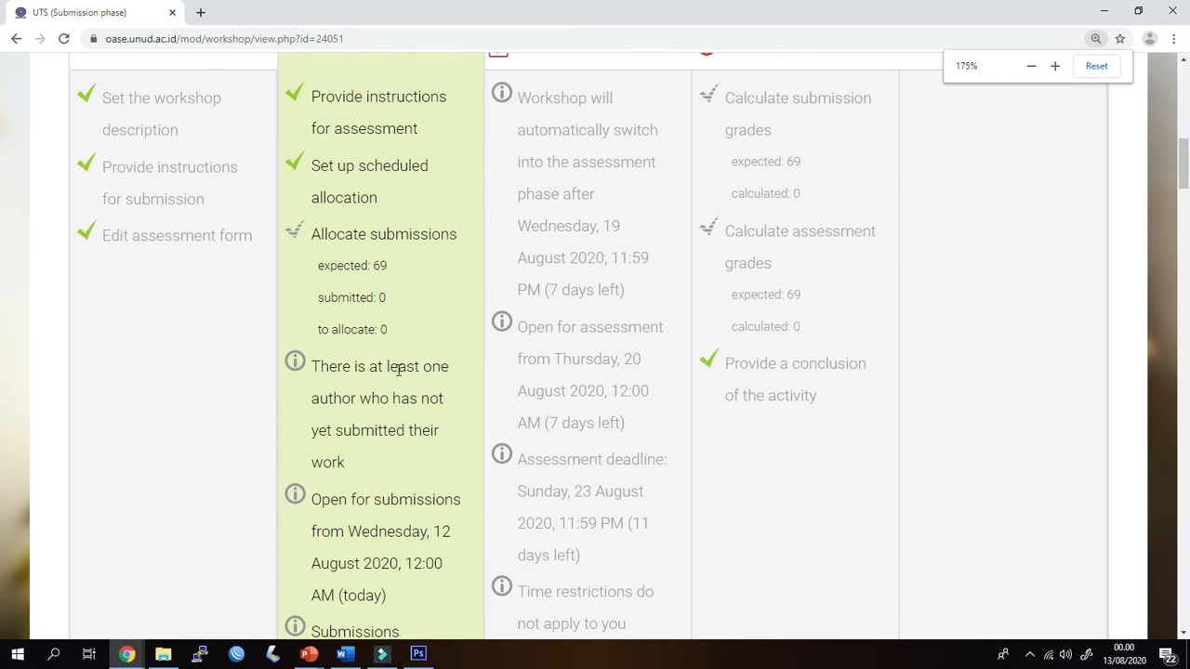
double_click(377, 265)
double_click(381, 297)
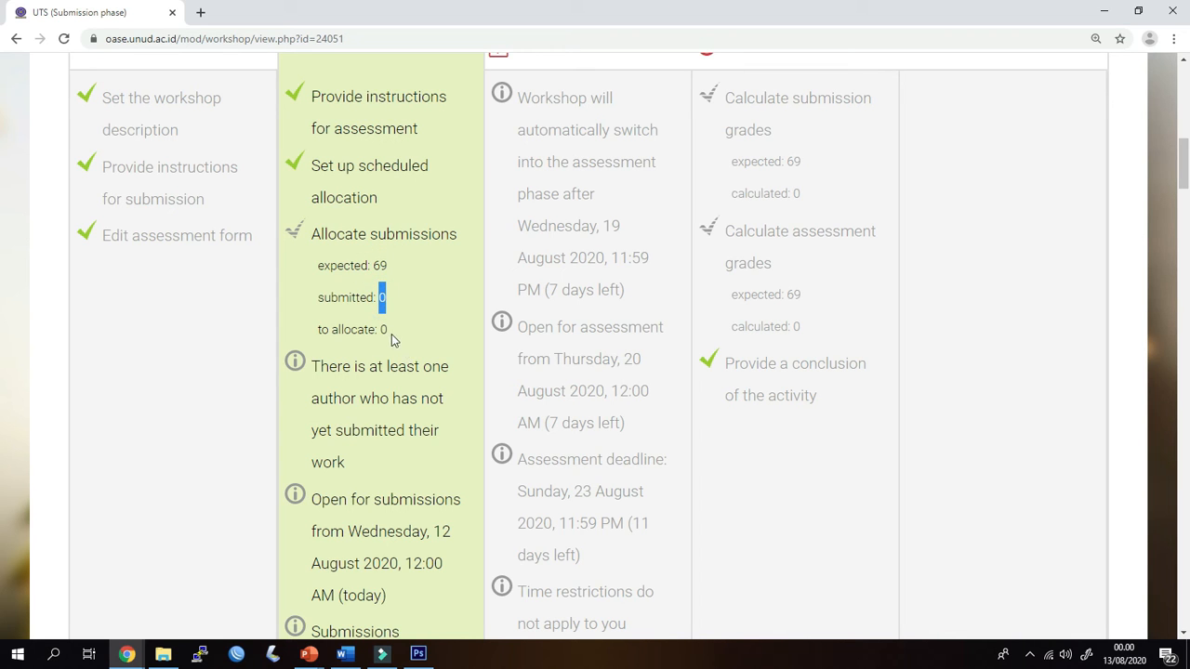
double_click(382, 329)
Read the remaining submission phase notices, including the unsubmitted authors note, opening date, submission deadline and time restrictions
scroll(382, 396, "down", 1)
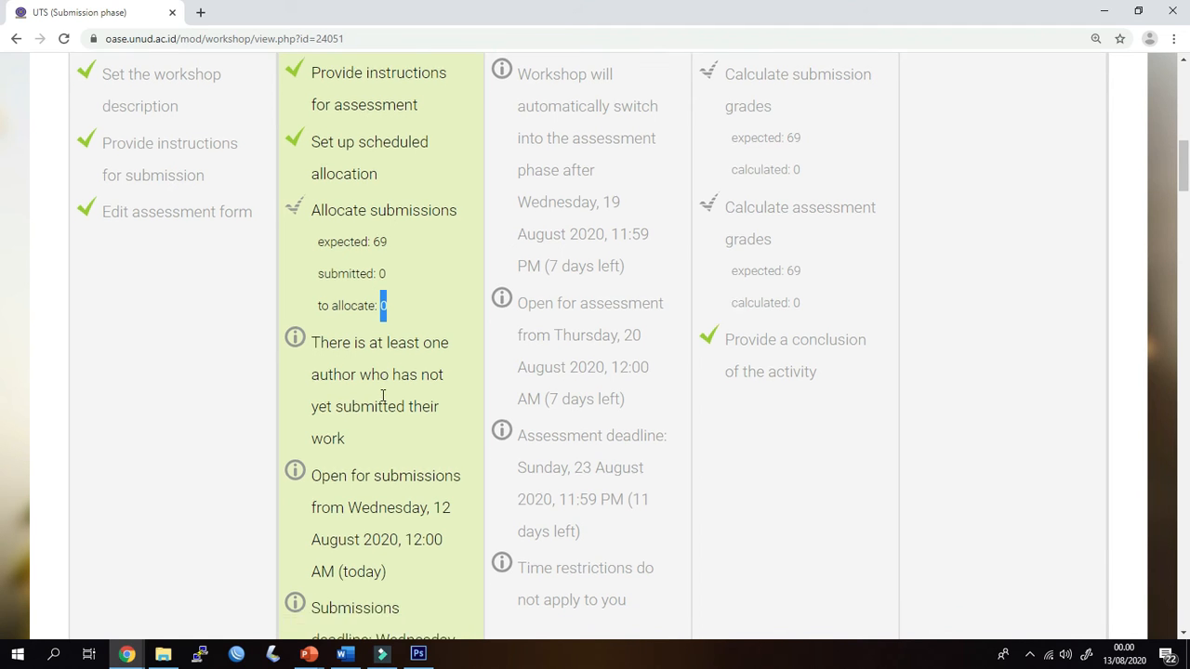
scroll(403, 410, "down", 1)
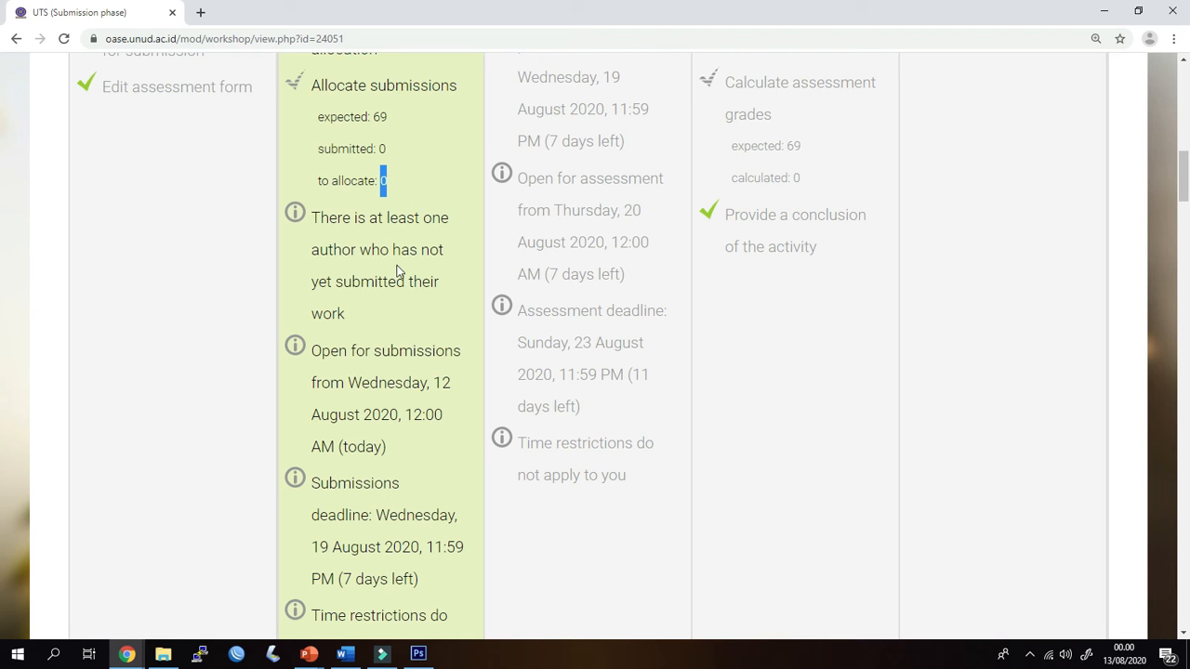
scroll(390, 307, "down", 2)
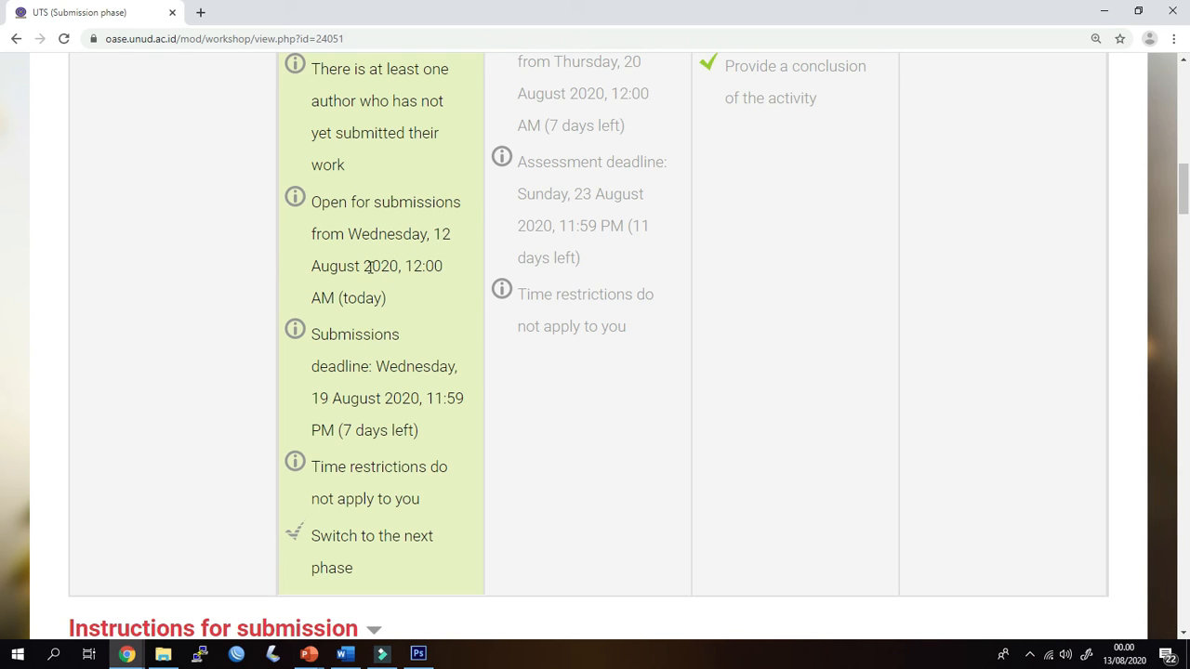
scroll(372, 324, "down", 1)
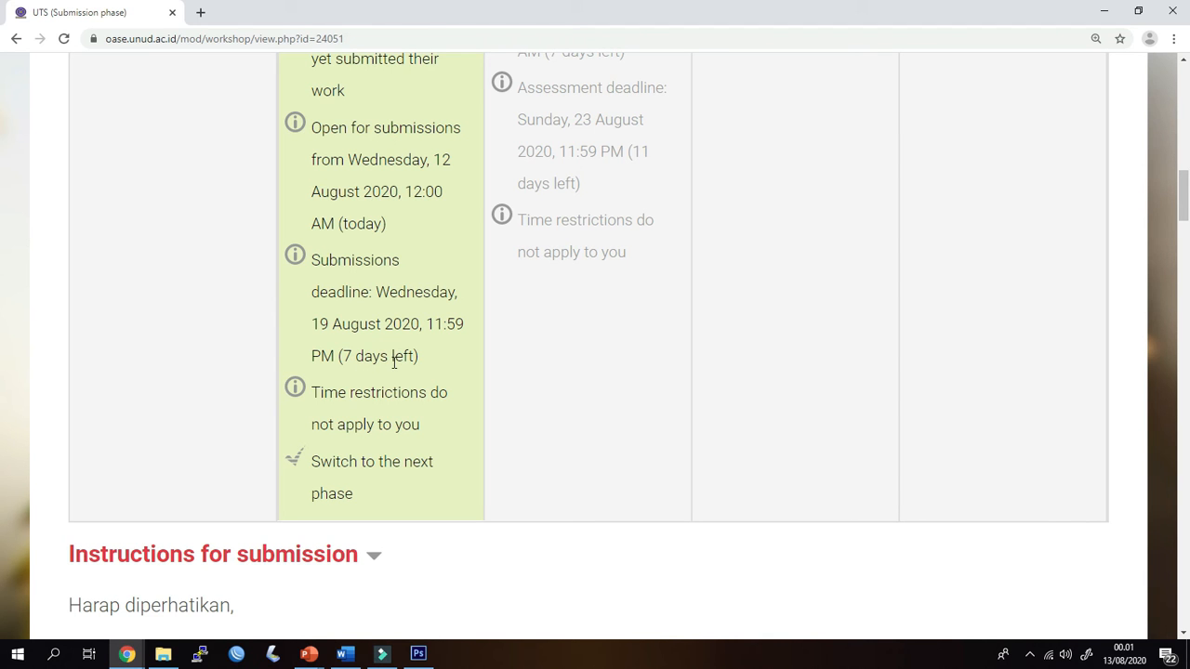
key("ctrl+minus")
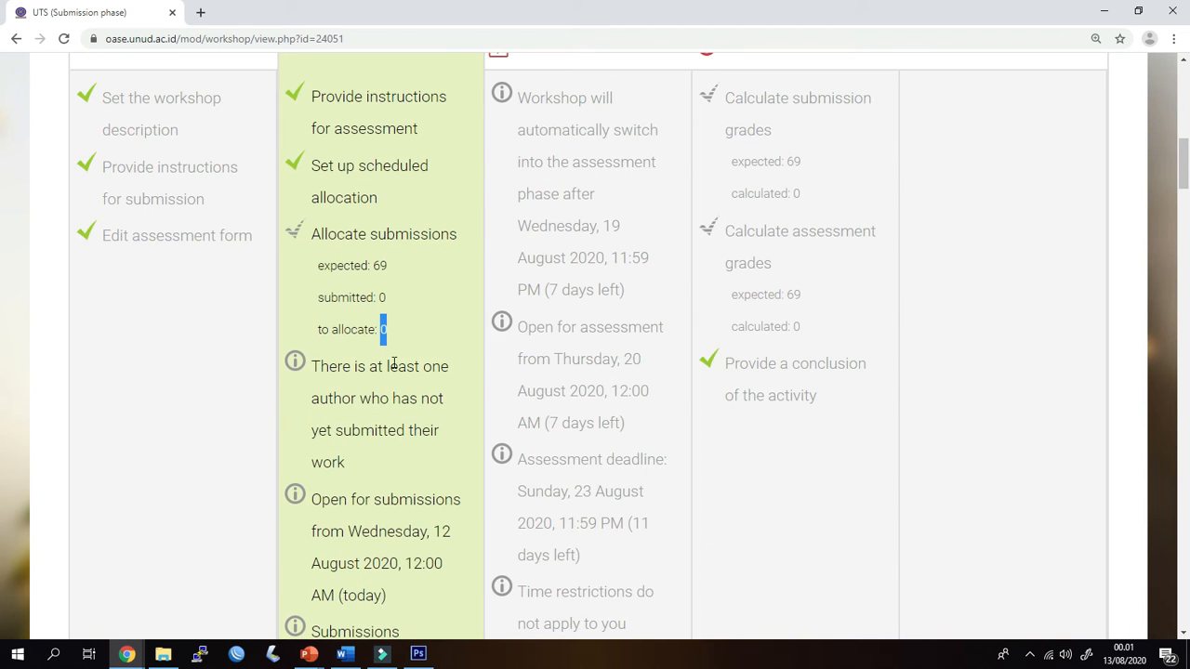
key("ctrl+minus")
scroll(390, 353, "up", 3)
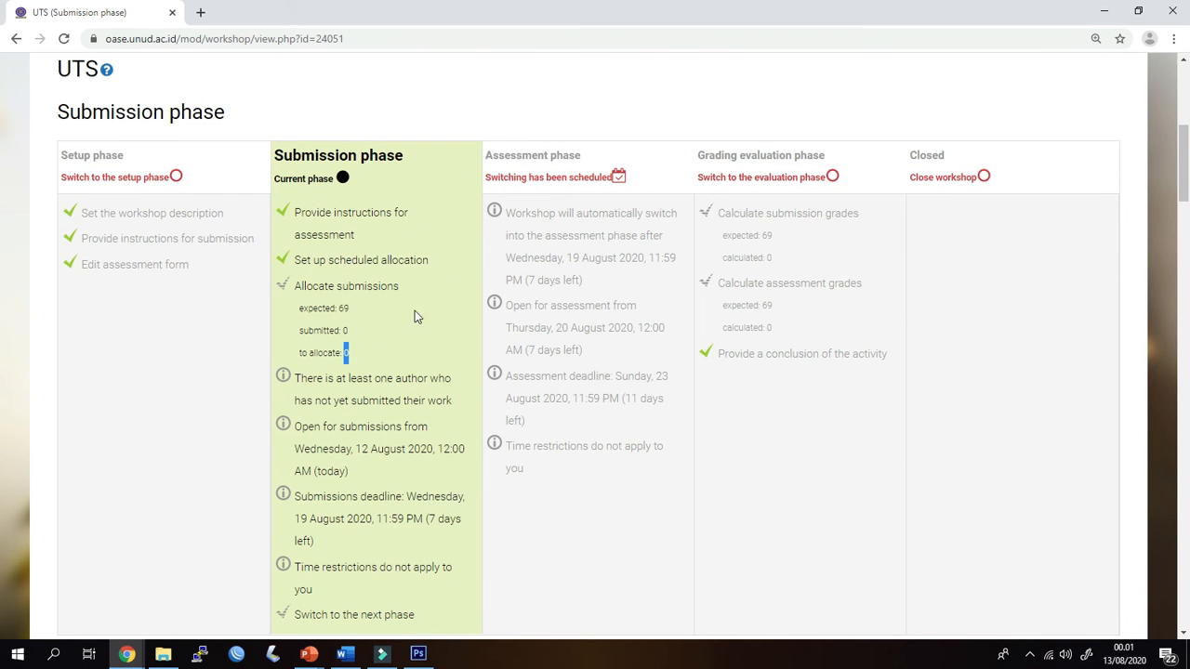
scroll(380, 358, "down", 2)
scroll(386, 367, "up", 2)
Switch to the student's incognito Chrome window and open the UTS workshop from the Komunikasi Data dan Jaringan Komputer course page
key("alt+Tab")
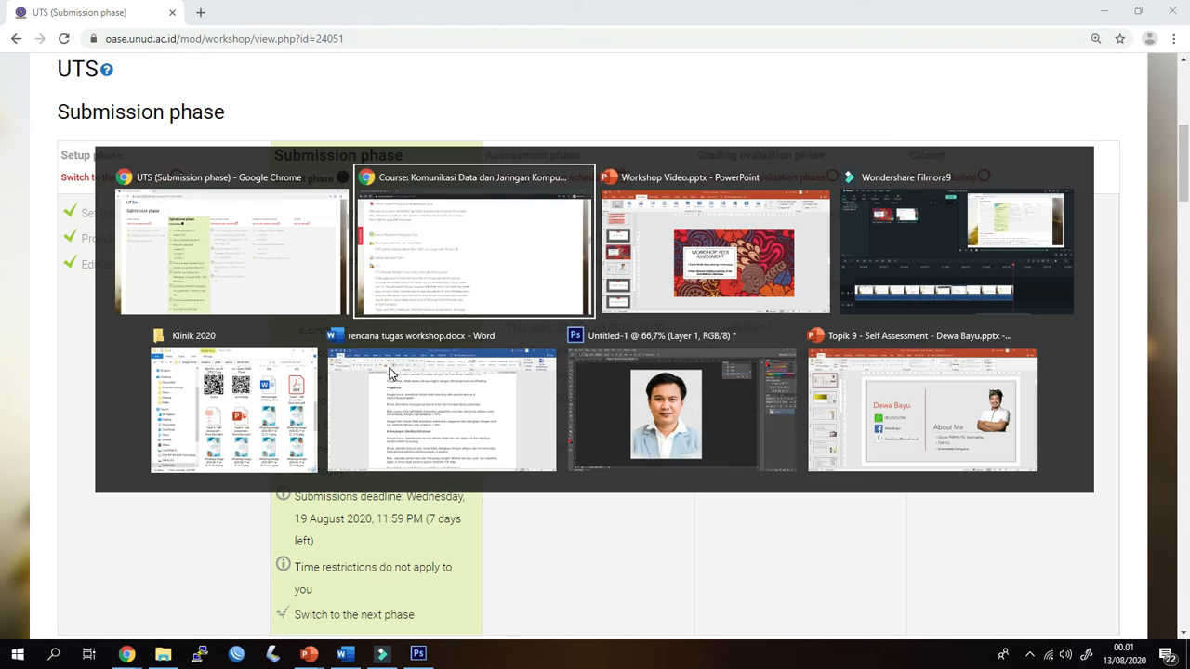
key("alt+Tab")
left_click(433, 218)
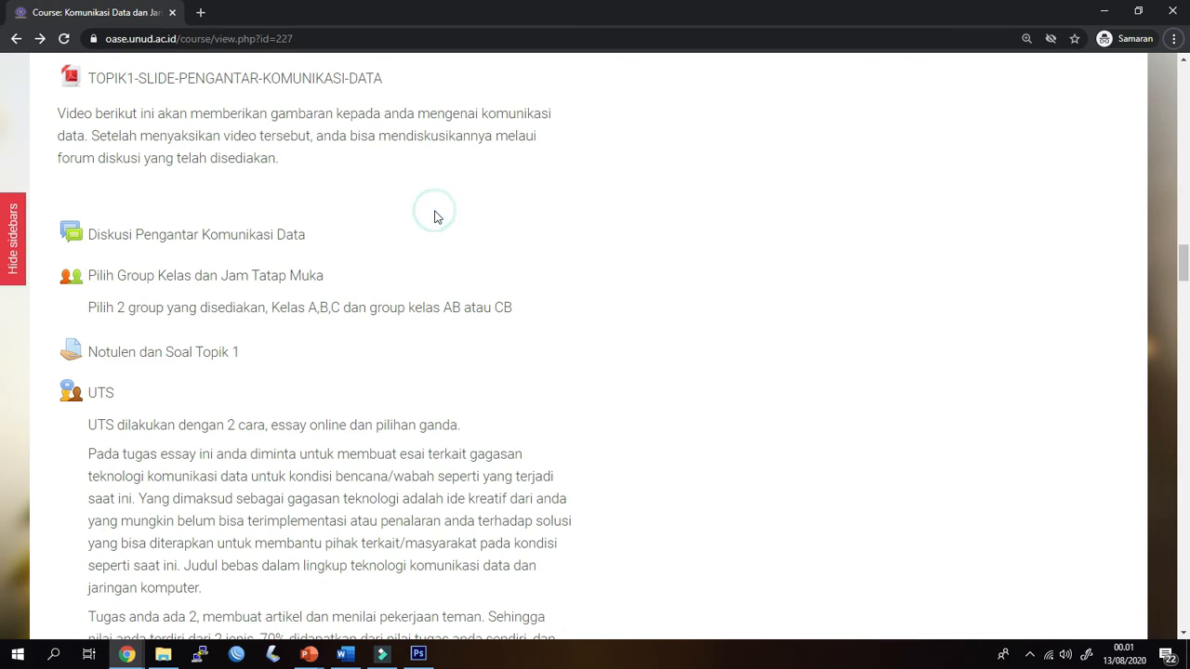
scroll(495, 253, "up", 15)
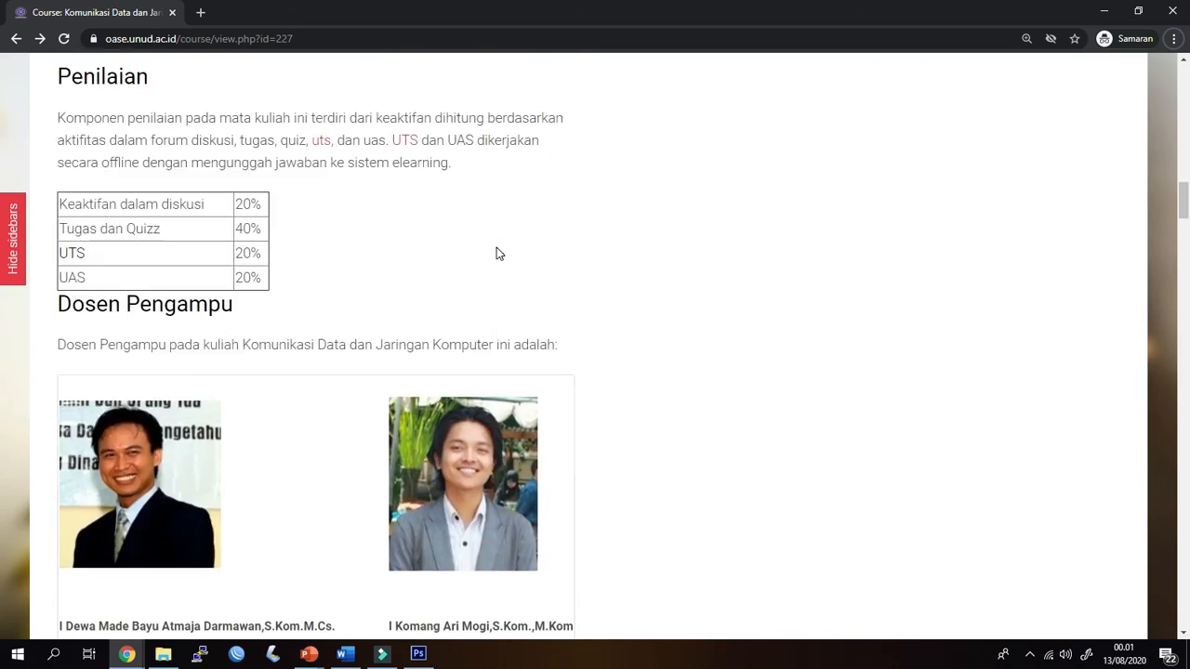
scroll(496, 247, "up", 10)
left_click(641, 211)
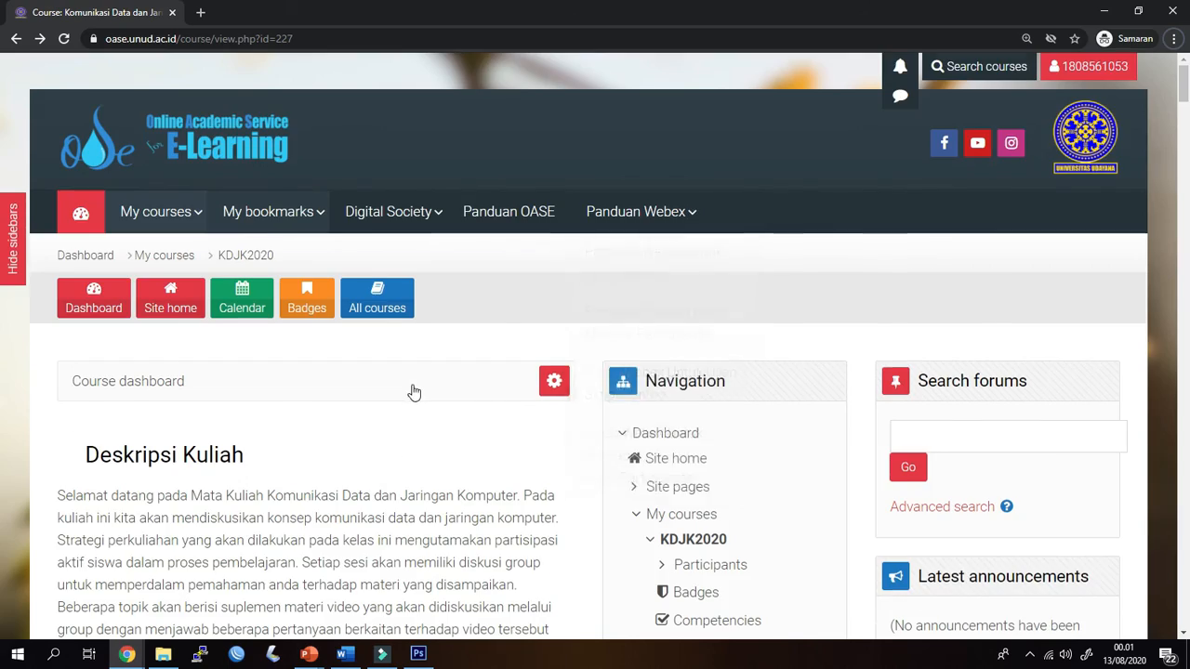
scroll(413, 394, "down", 4)
scroll(414, 393, "down", 20)
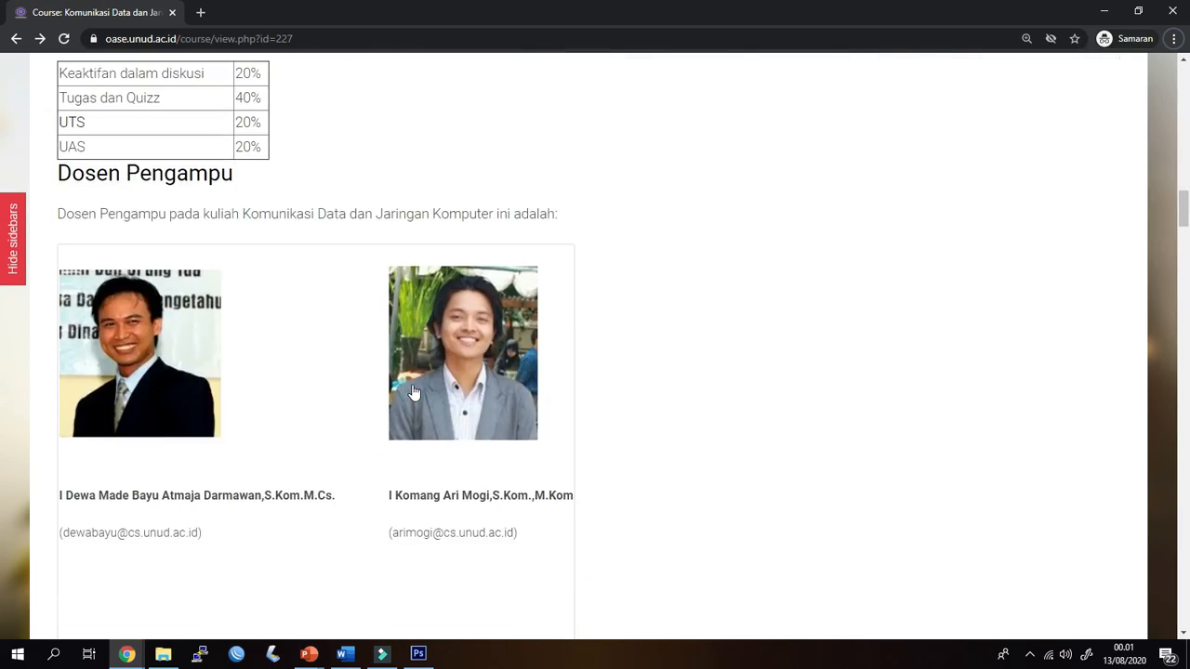
scroll(414, 394, "down", 6)
scroll(385, 367, "up", 1)
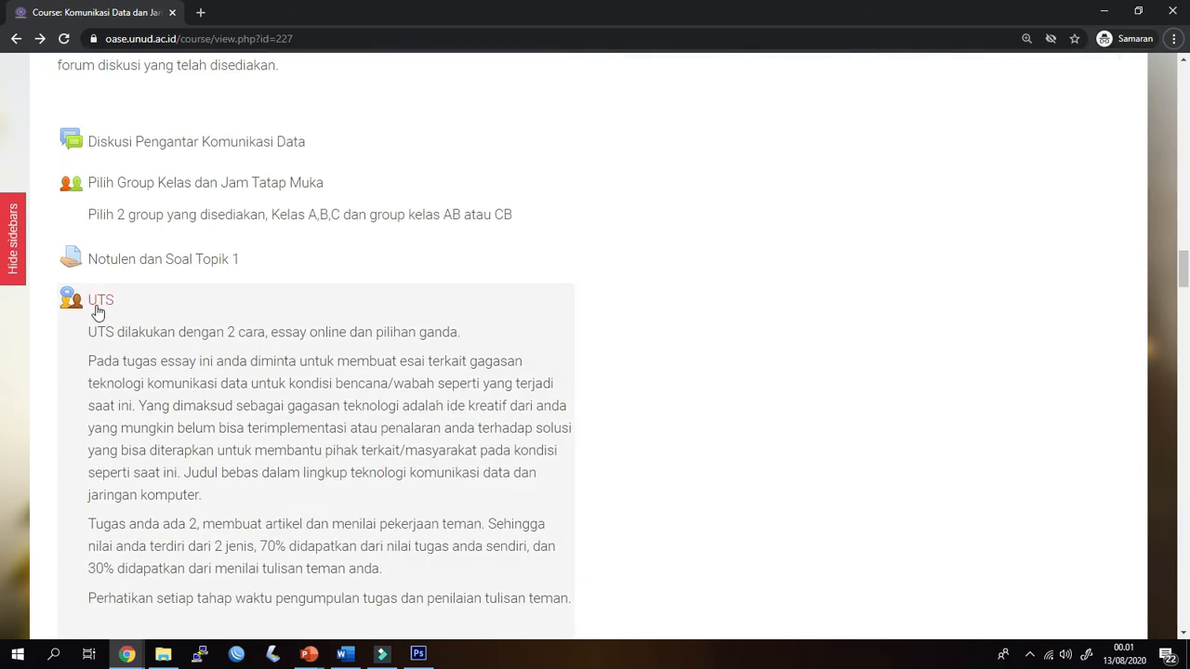
left_click(101, 300)
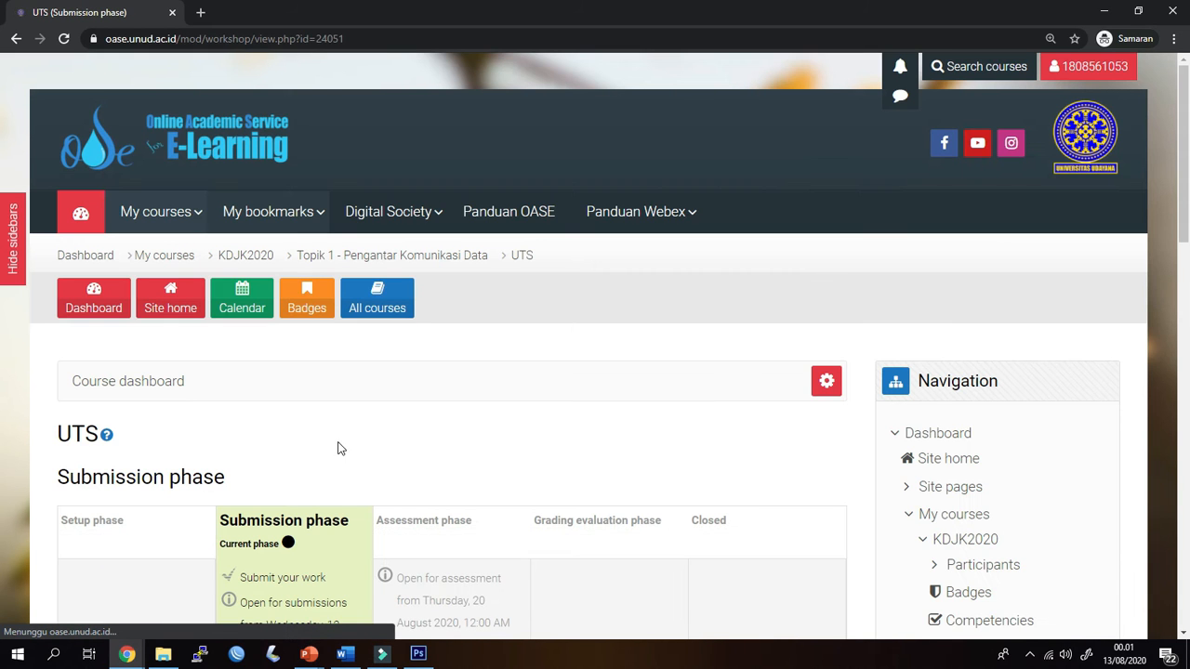
Review the student's view of the UTS submission phase, covering its dates, the instructions for submission and the submission section
scroll(331, 449, "down", 3)
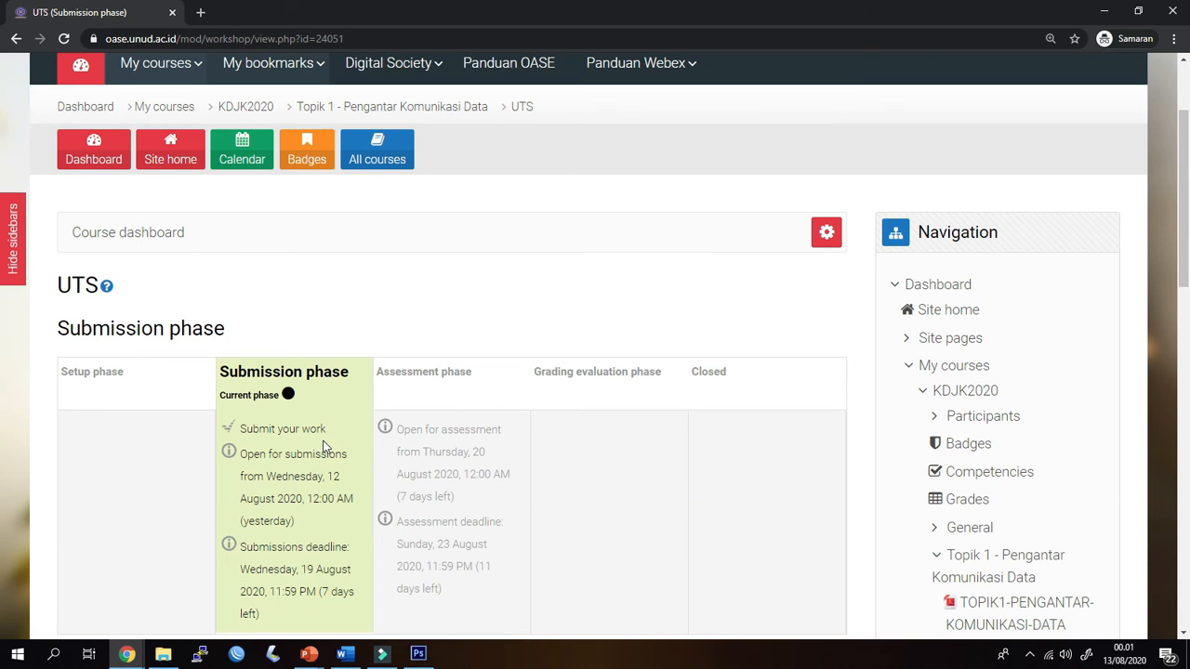
scroll(307, 448, "down", 3)
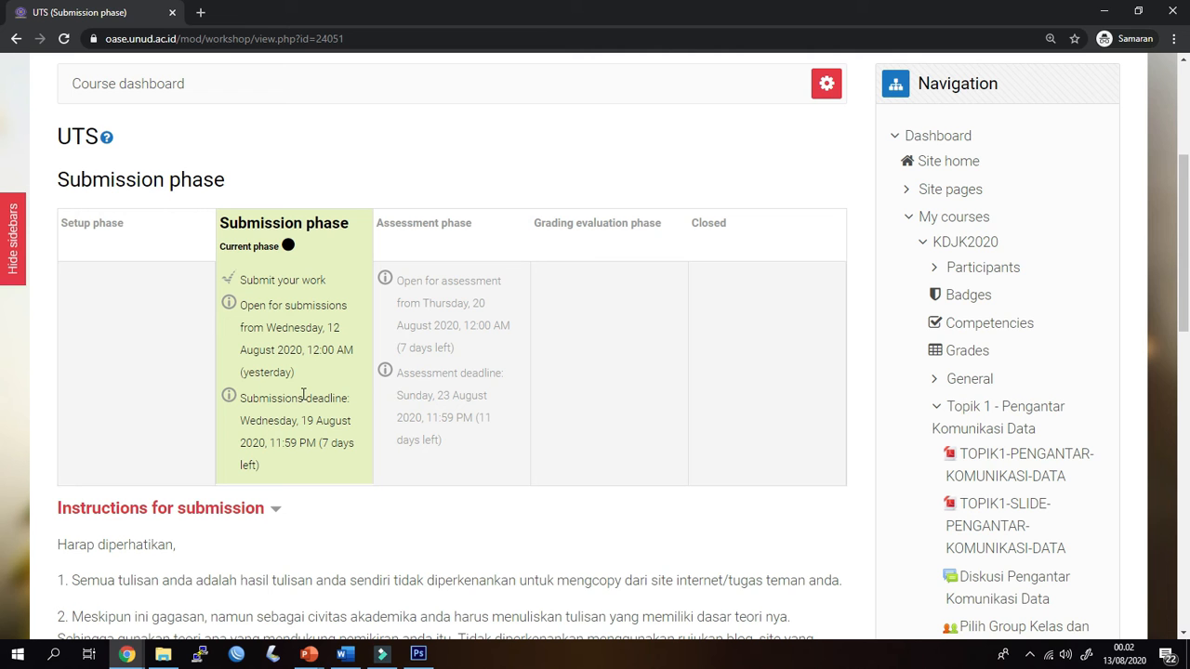
scroll(303, 395, "down", 2)
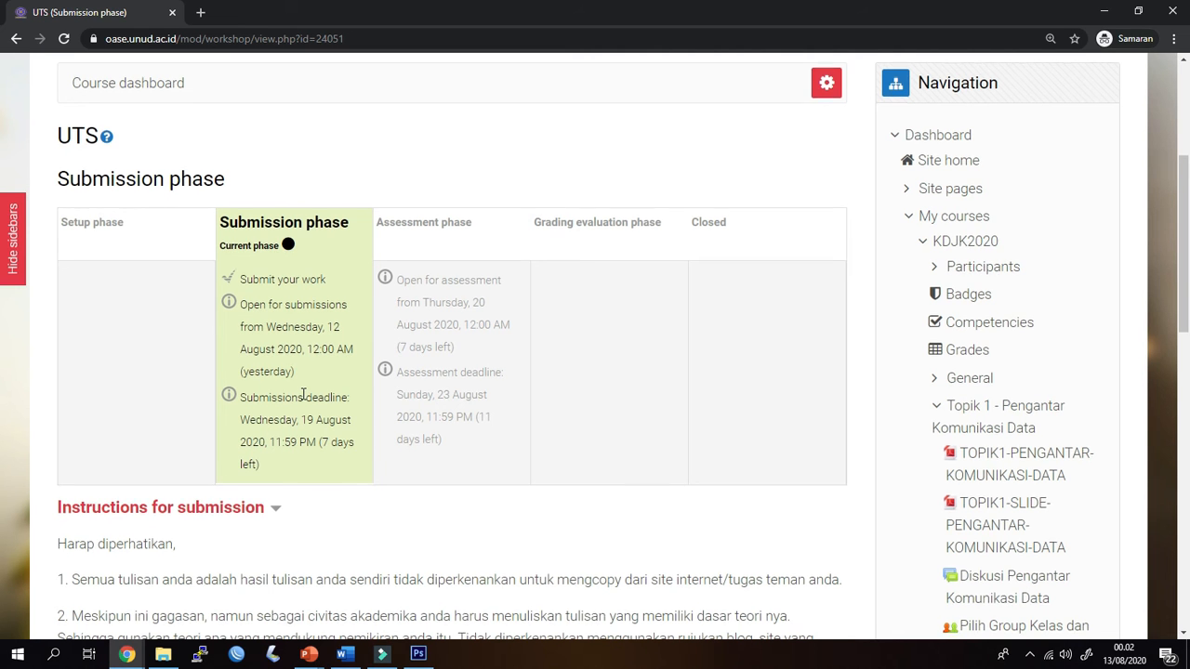
scroll(302, 393, "down", 3)
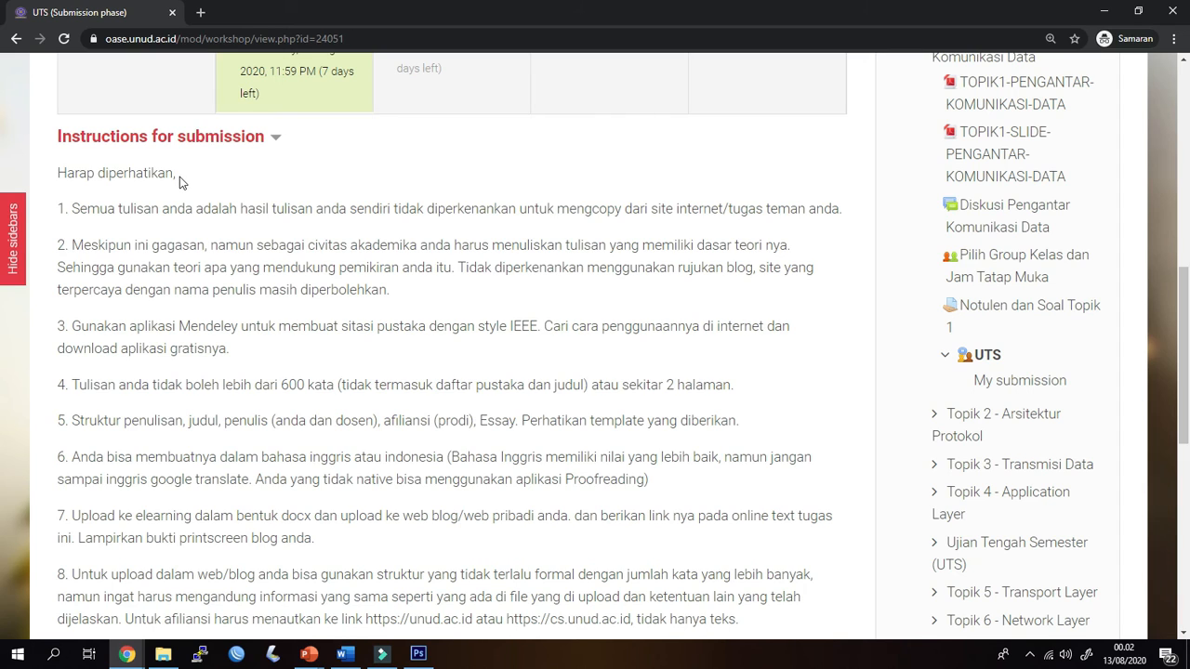
scroll(180, 182, "down", 4)
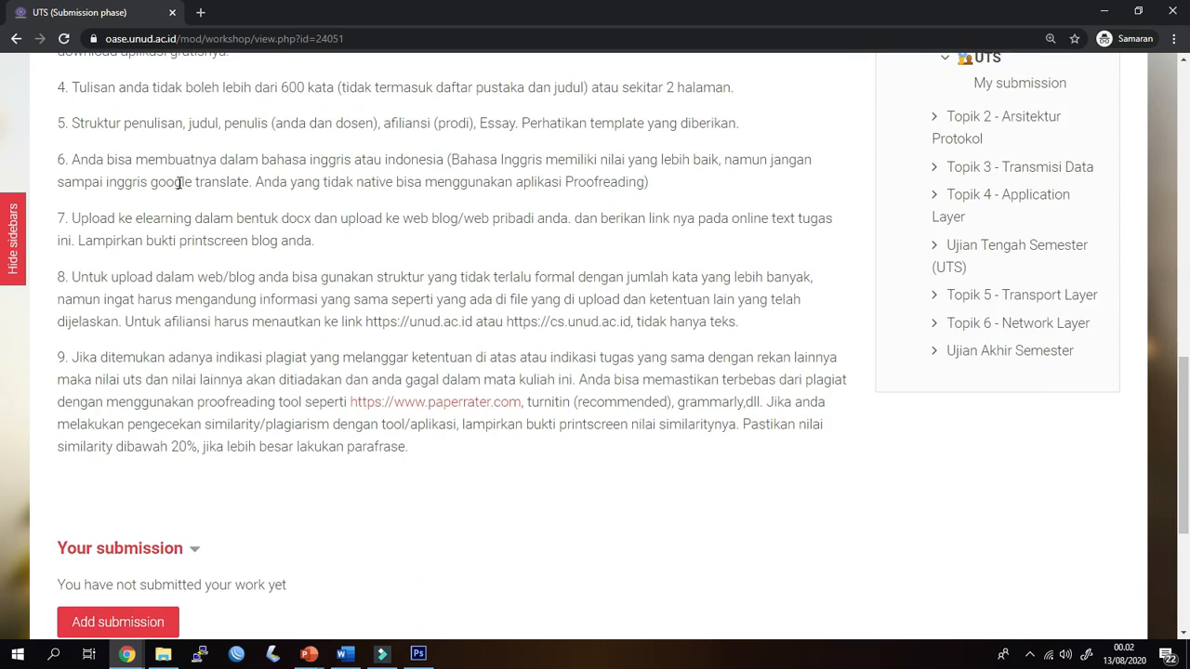
scroll(169, 218, "up", 2)
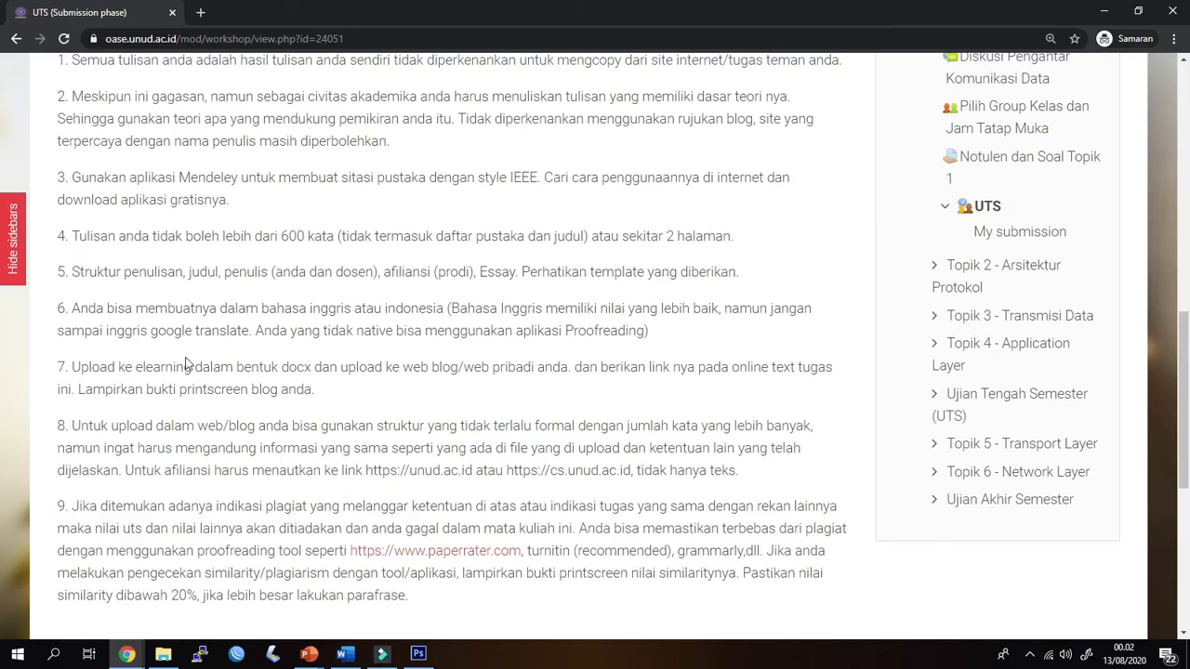
scroll(185, 360, "down", 3)
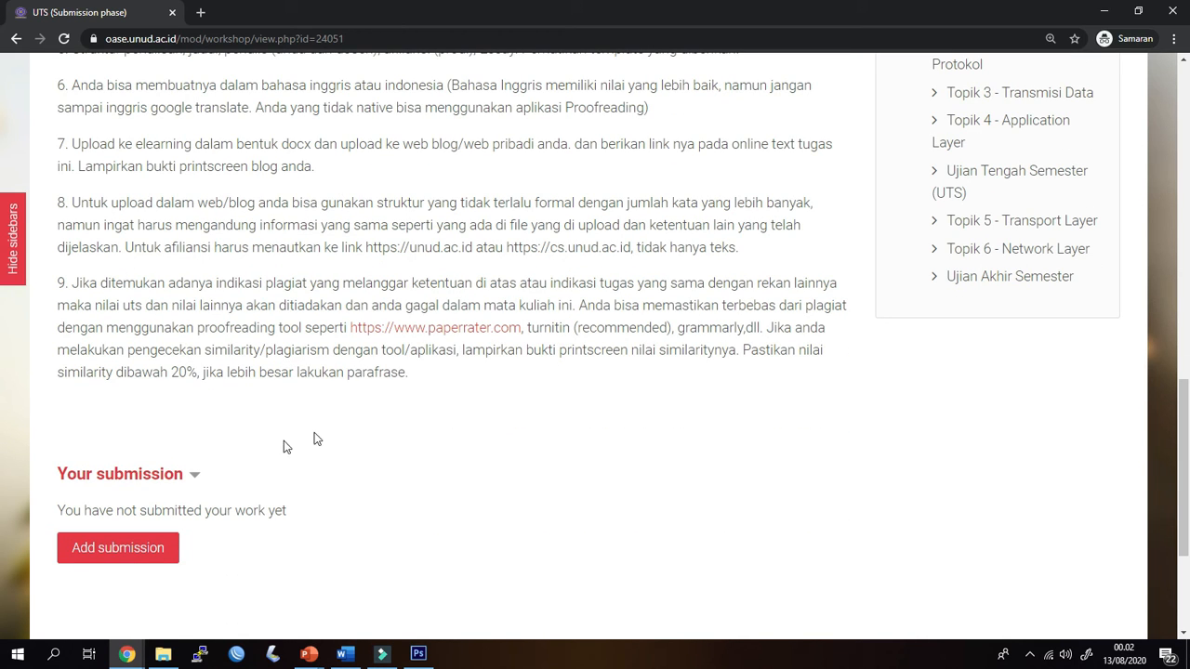
scroll(349, 526, "down", 2)
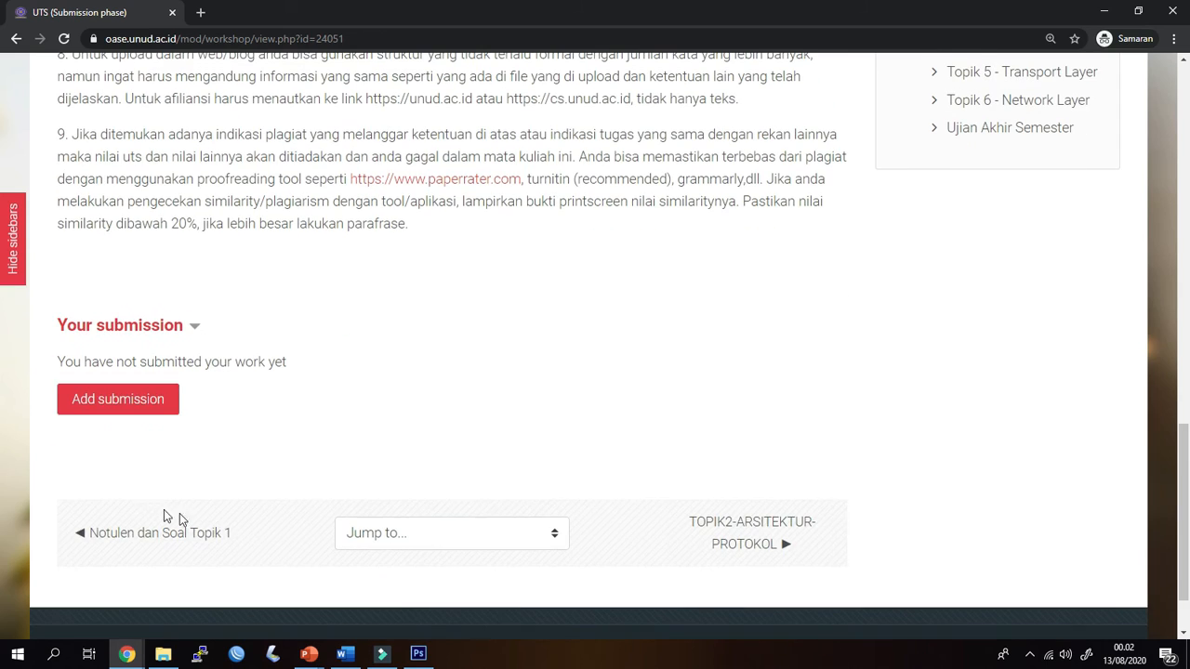
Start adding a student submission to the UTS workshop so its editing form opens
left_click(151, 394)
scroll(255, 437, "up", 5)
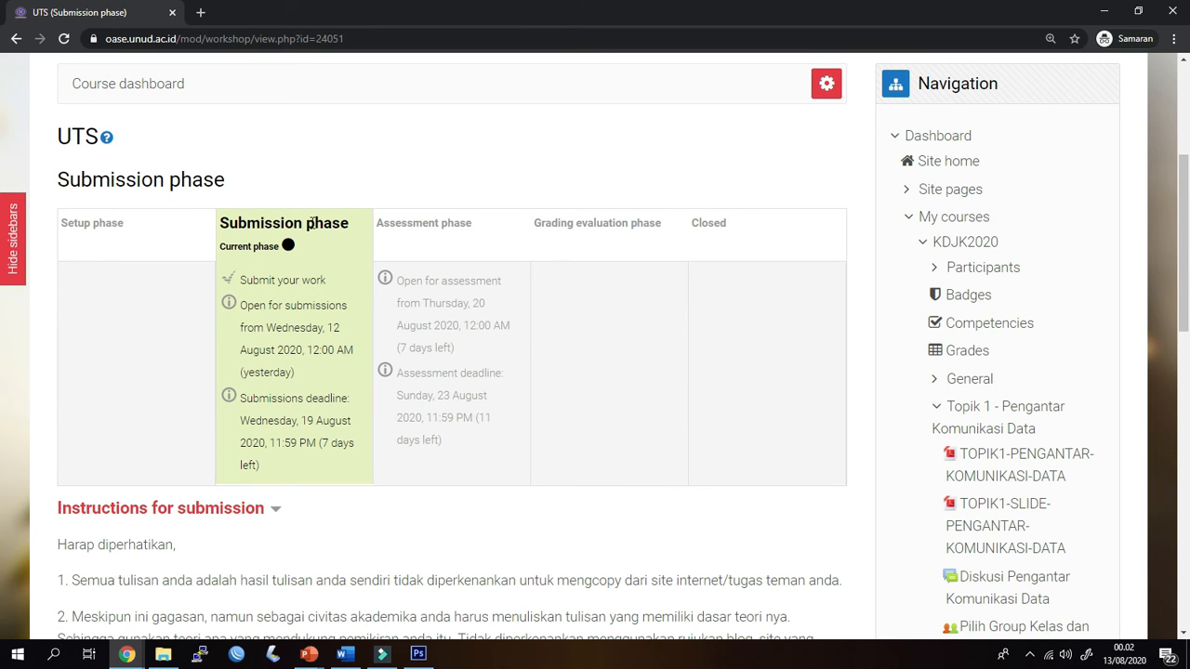
scroll(232, 456, "down", 7)
scroll(233, 462, "down", 3)
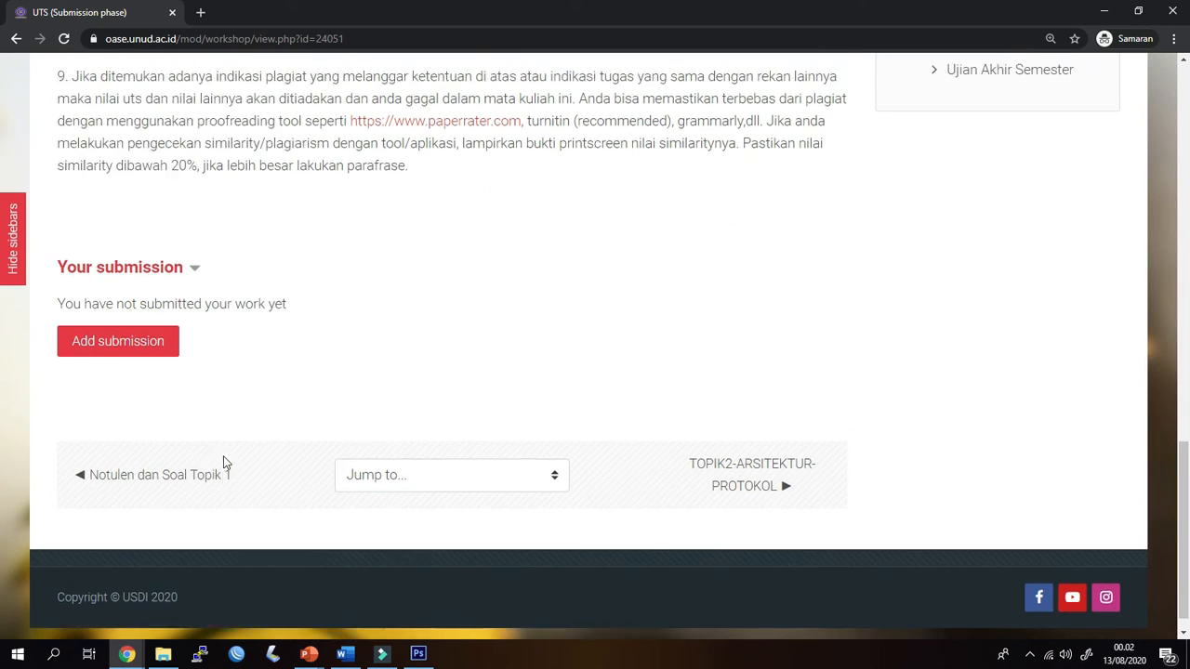
left_click(151, 326)
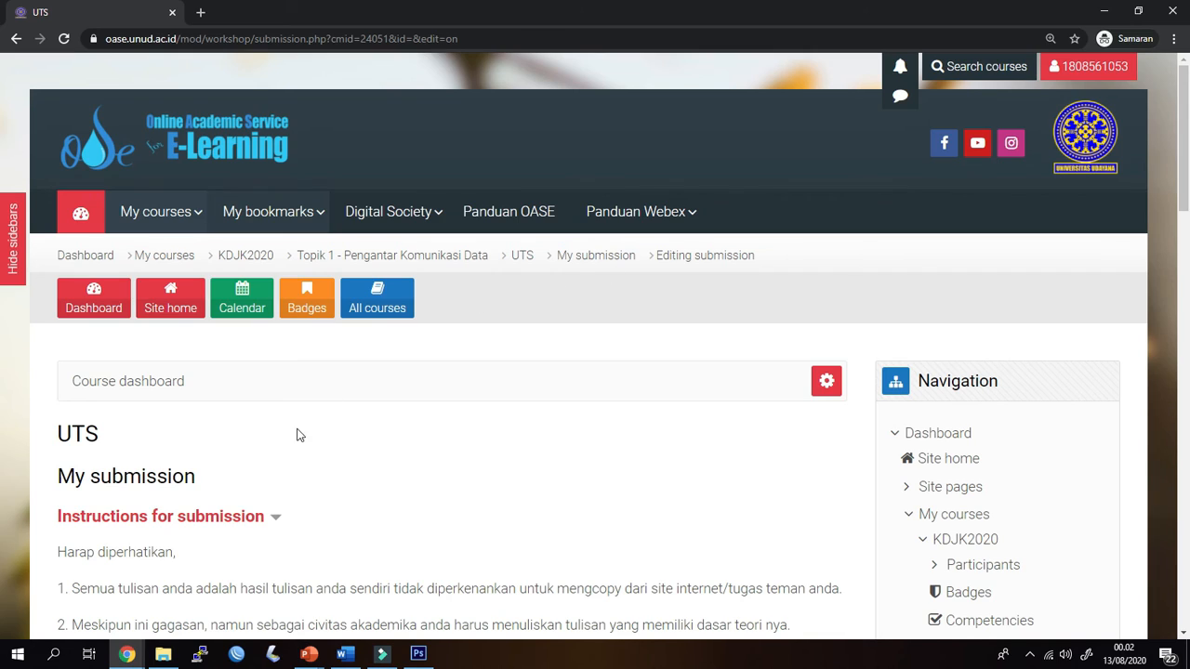
Examine the submission form's title, submission content, attachment limit and file attachment fields
scroll(296, 437, "down", 6)
scroll(288, 446, "down", 3)
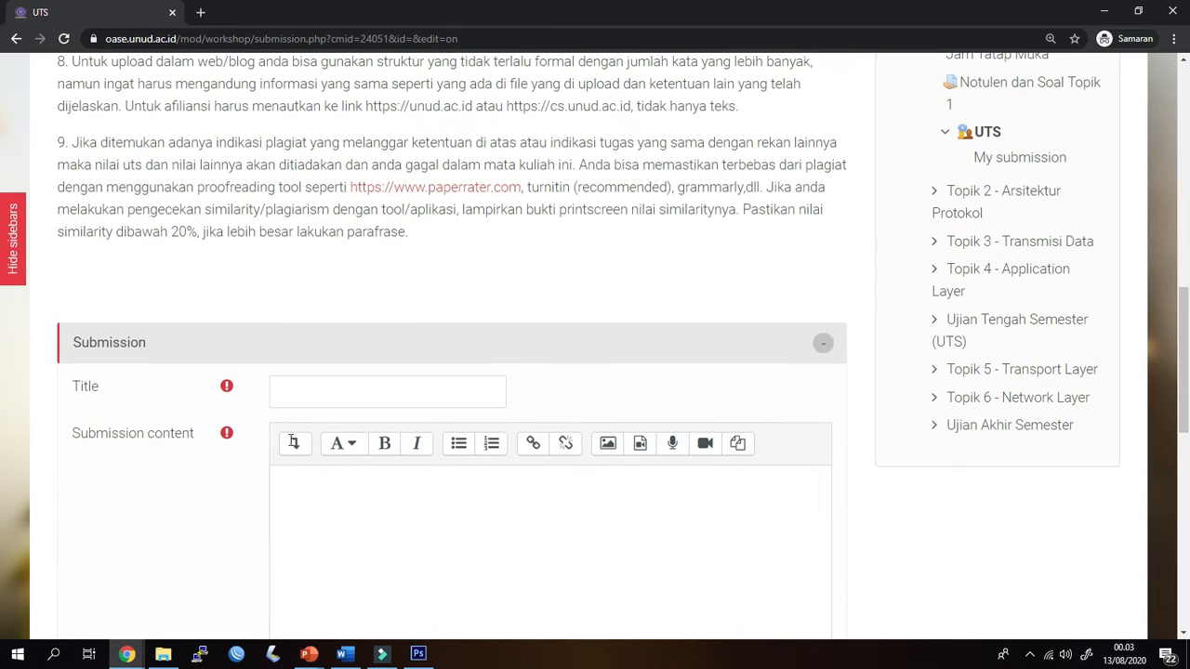
scroll(227, 451, "down", 3)
scroll(220, 428, "down", 3)
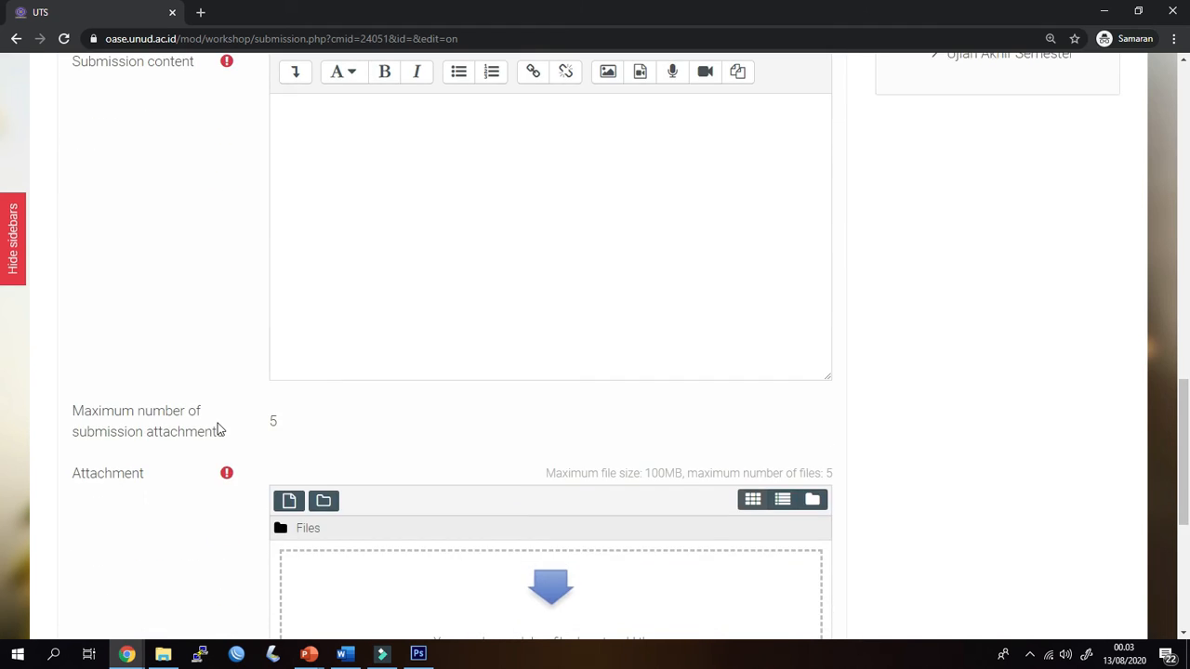
scroll(218, 423, "up", 2)
scroll(228, 429, "down", 1)
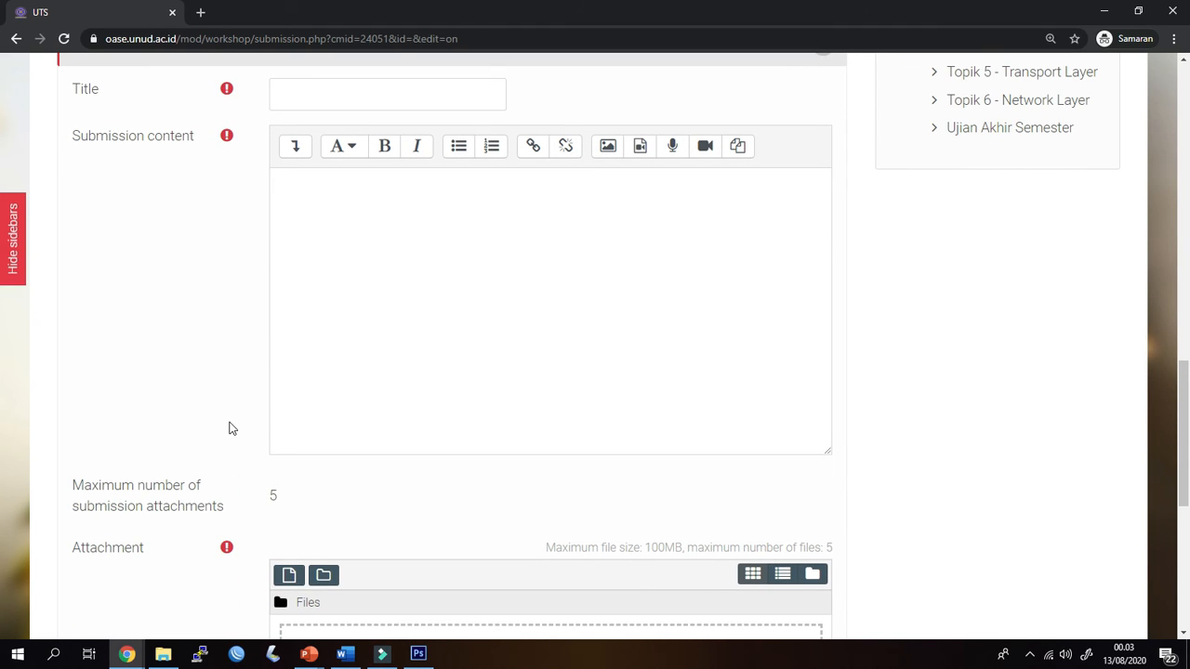
scroll(233, 428, "up", 1)
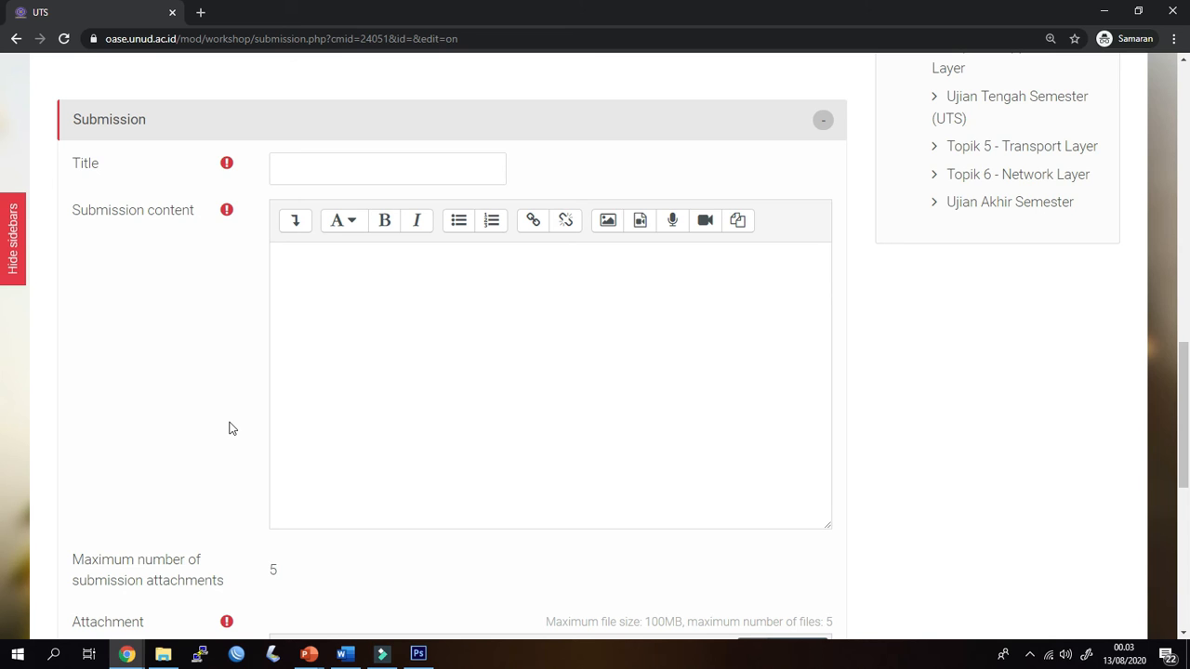
scroll(231, 427, "down", 2)
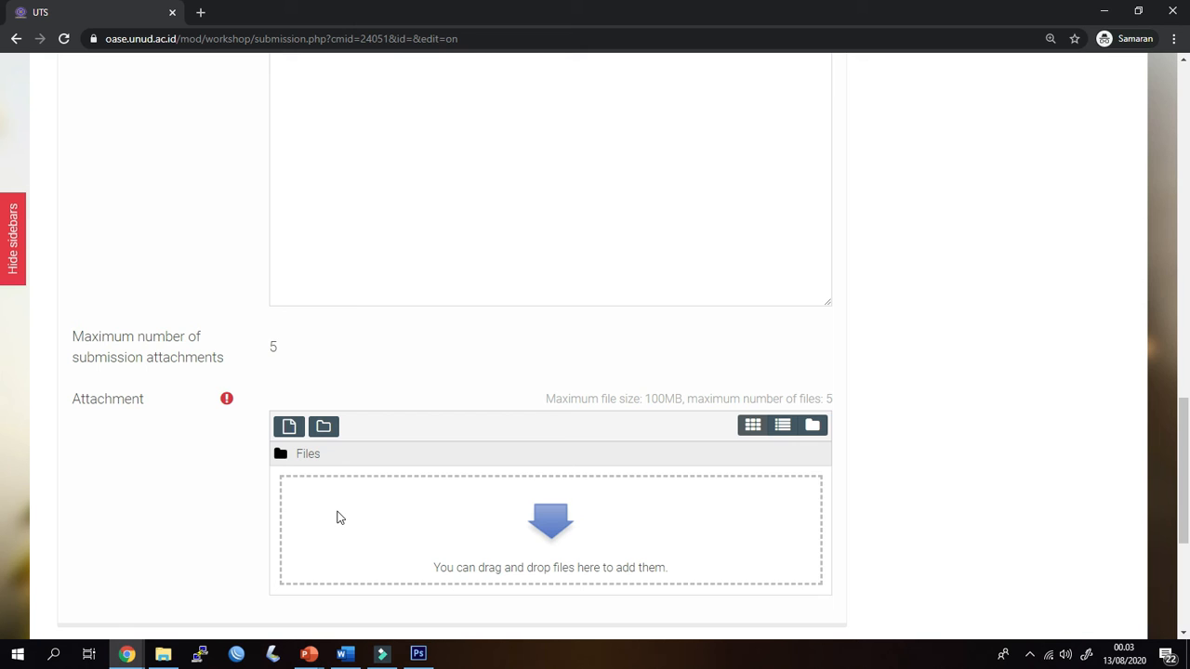
scroll(265, 481, "up", 5)
Enter "Contoh Essay" as the title of the student's submission
left_click(304, 321)
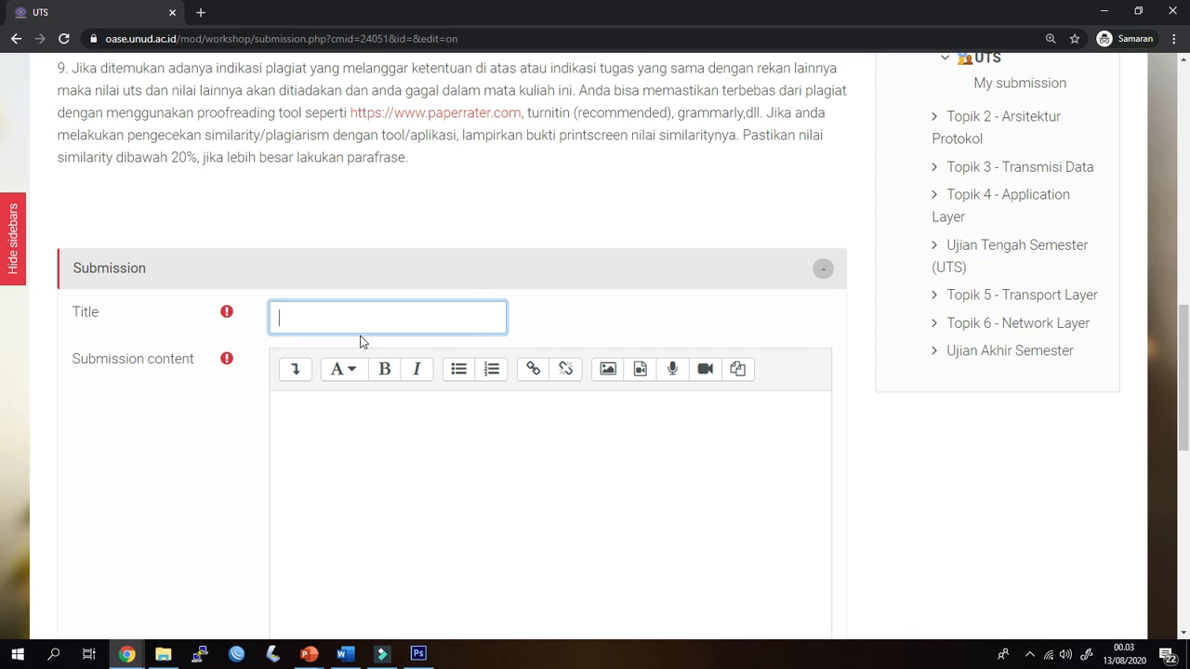
type("Contoh  Essay")
Fill the submission content with the URL of the current submission page, copied from the browser
left_click(386, 445)
scroll(409, 460, "down", 3)
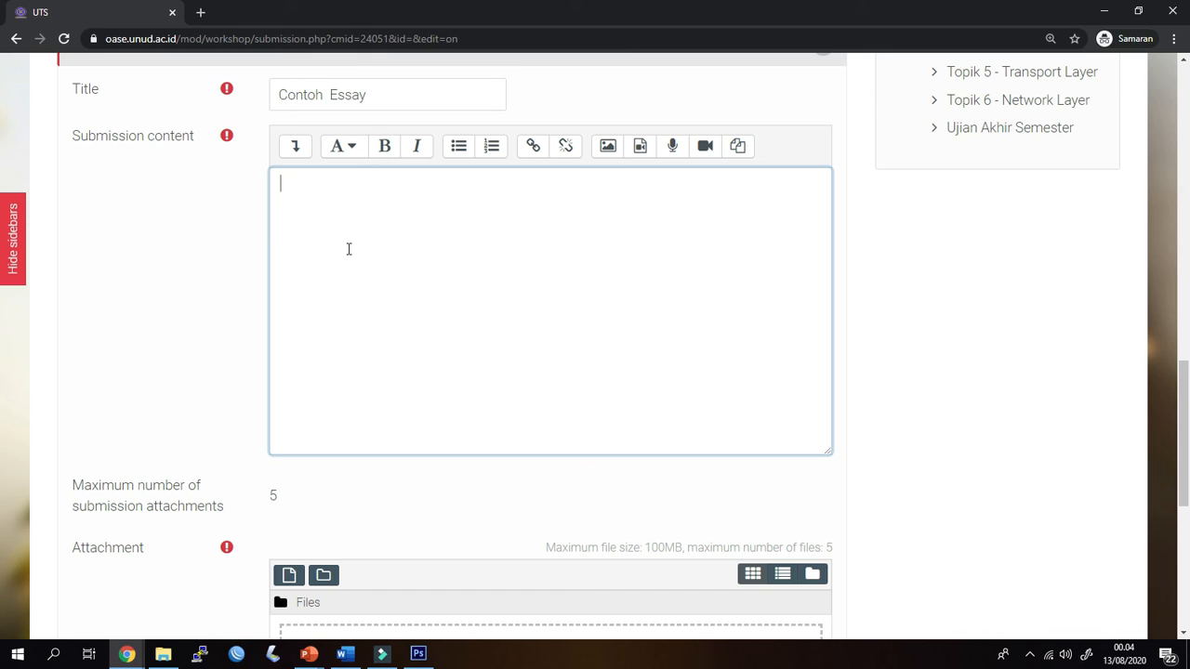
left_click(451, 41)
key("ctrl+c")
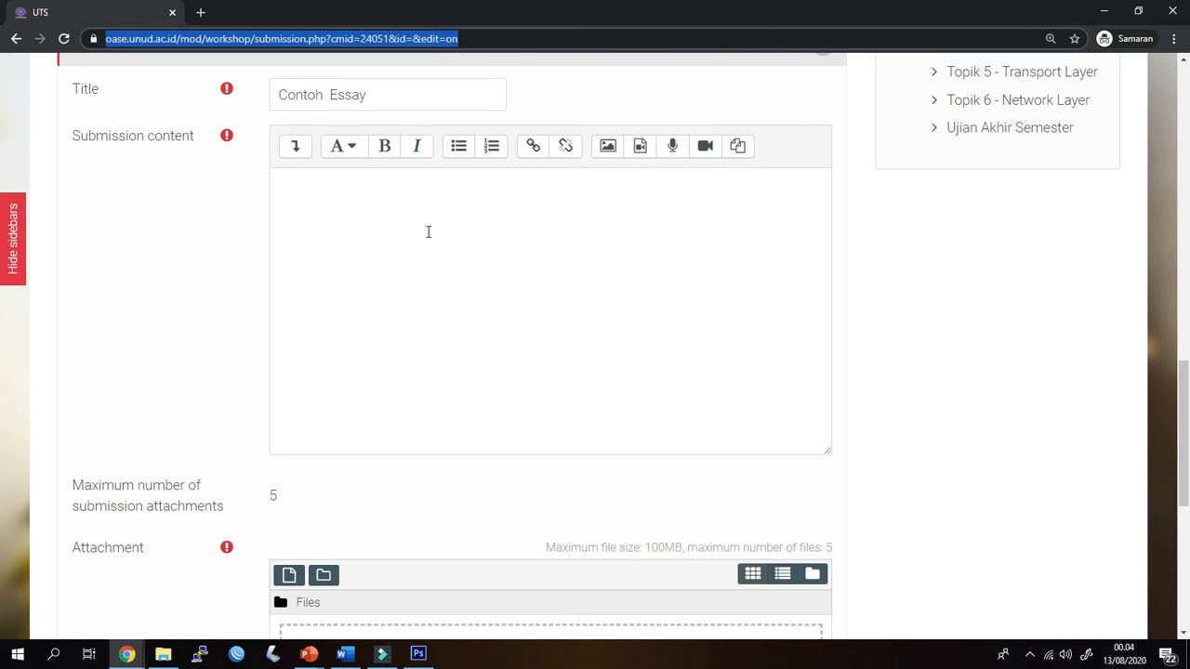
left_click(420, 242)
key("ctrl+v")
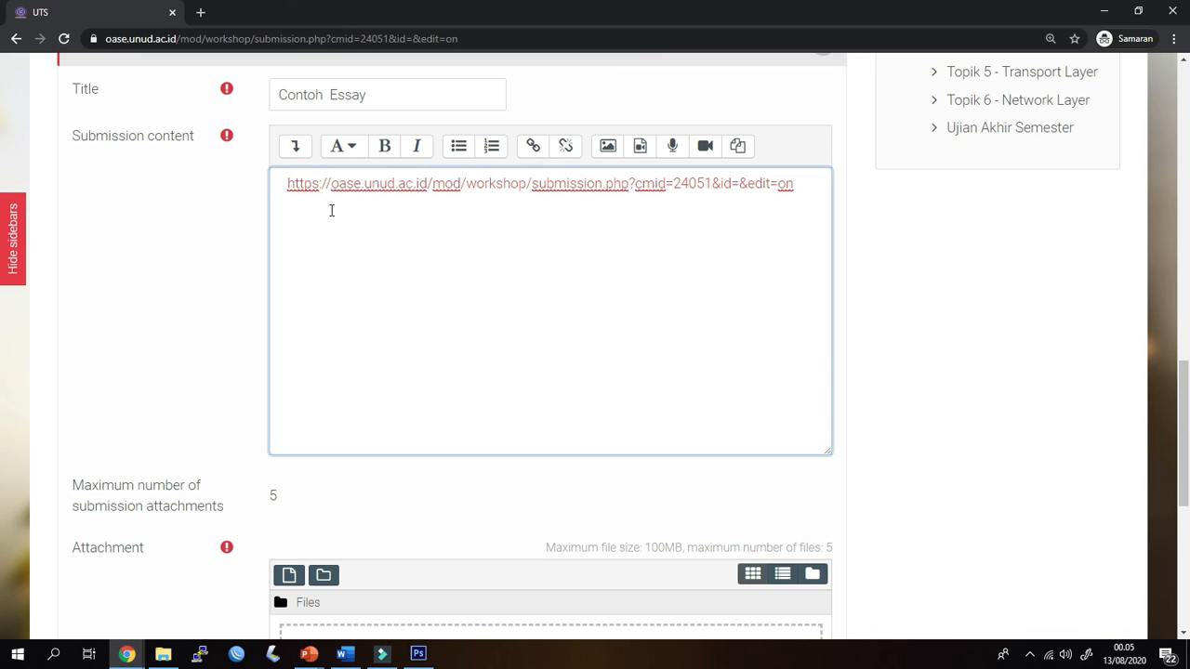
Attach the file "rencana tugas workshop.docx" from File Explorer to the student's submission
scroll(331, 210, "down", 3)
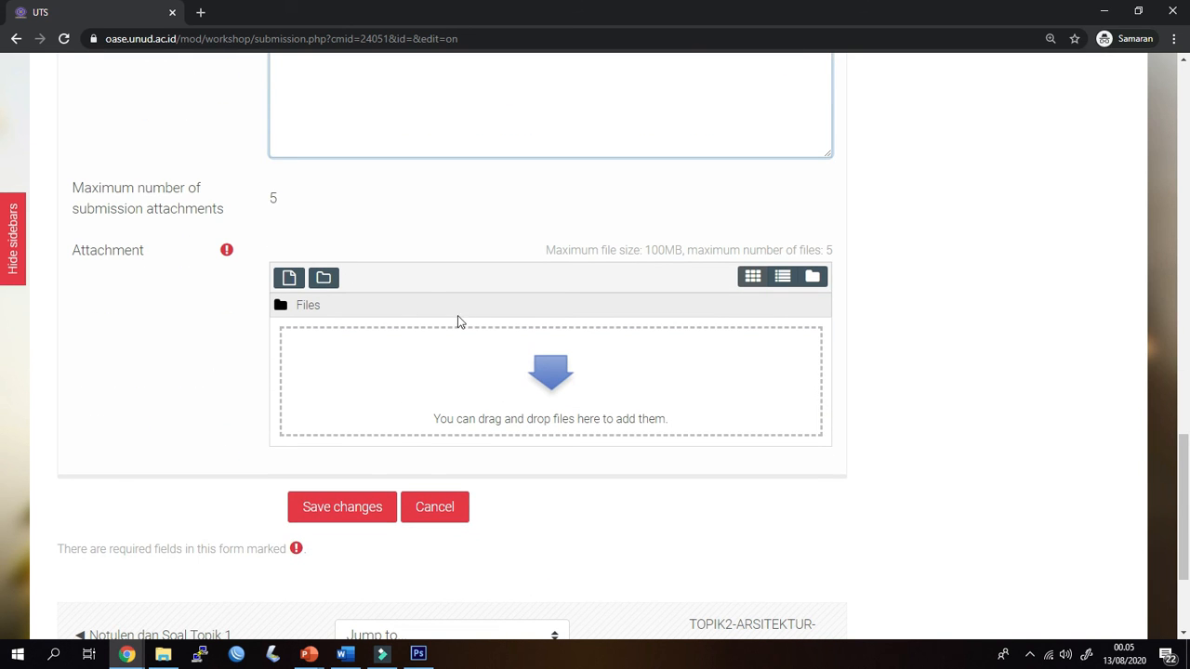
left_click(164, 655)
left_click_drag(573, 46, 949, 130)
left_click_drag(989, 242, 478, 433)
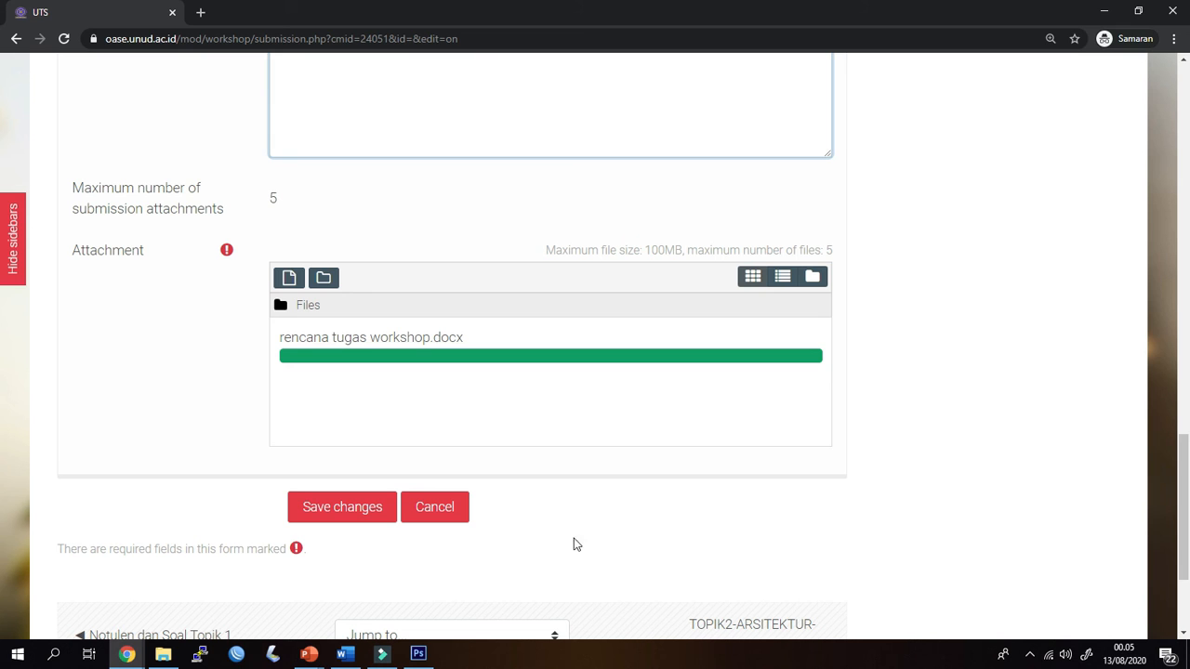
scroll(574, 537, "up", 1)
scroll(573, 537, "down", 2)
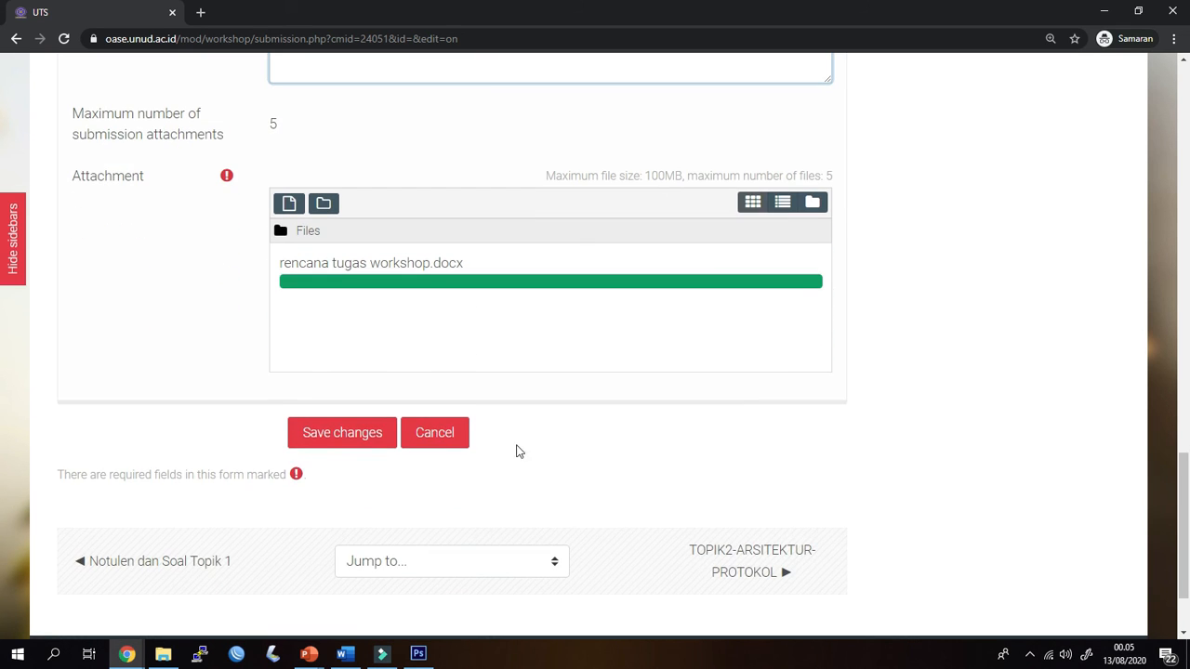
scroll(555, 387, "up", 4)
scroll(620, 278, "down", 2)
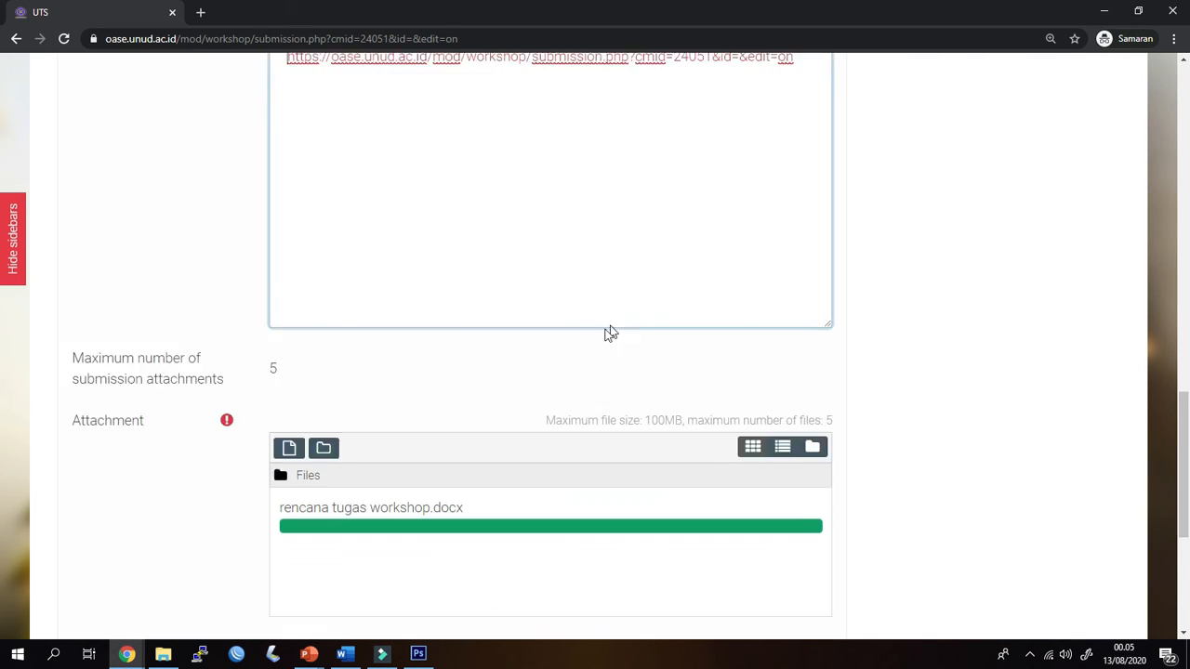
scroll(214, 417, "down", 2)
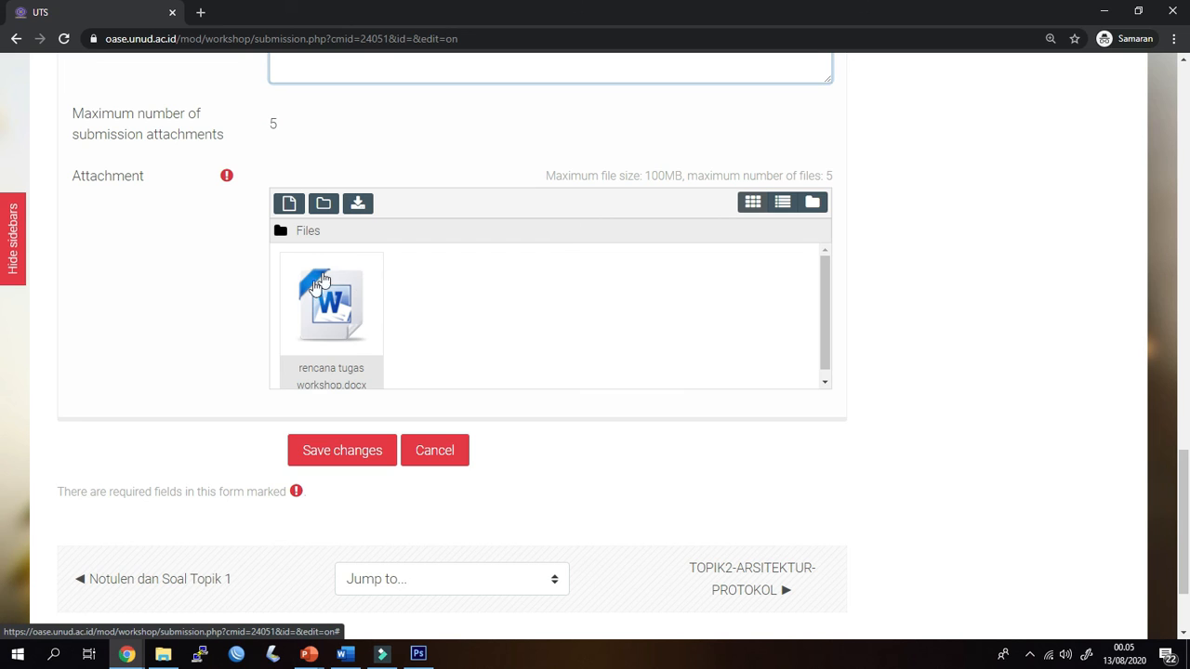
Save the student's submission and check its saved entry, including the title, link, attachment and available actions
left_click(344, 461)
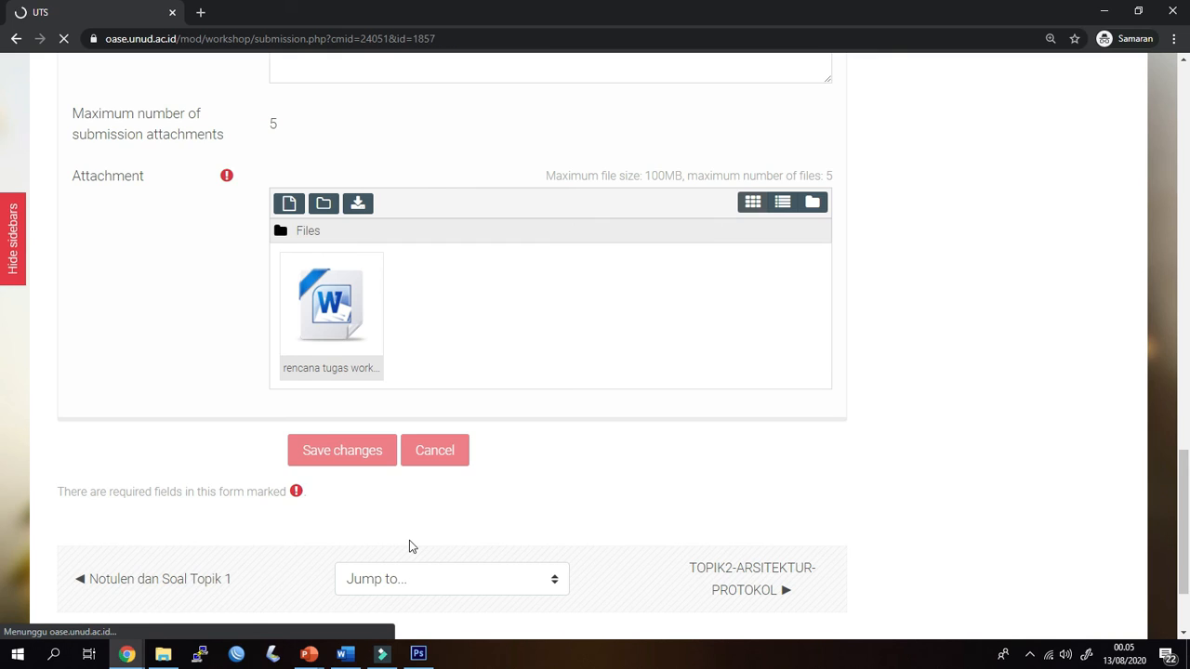
scroll(400, 535, "down", 7)
scroll(391, 493, "down", 4)
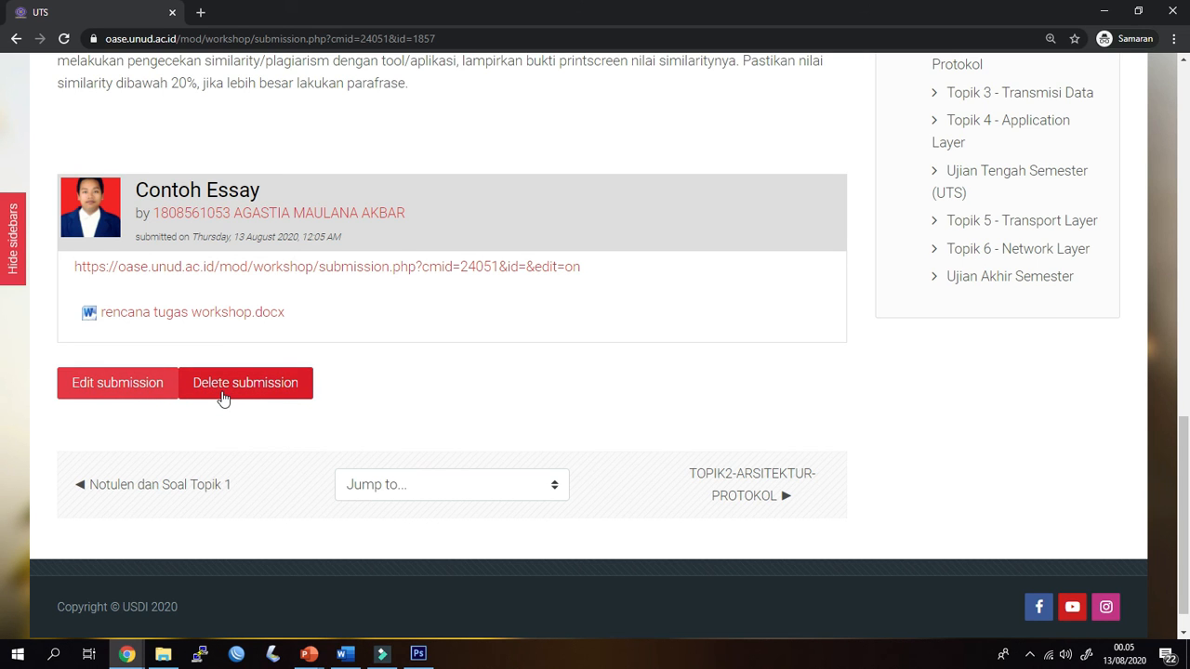
scroll(223, 397, "up", 4)
scroll(224, 398, "up", 4)
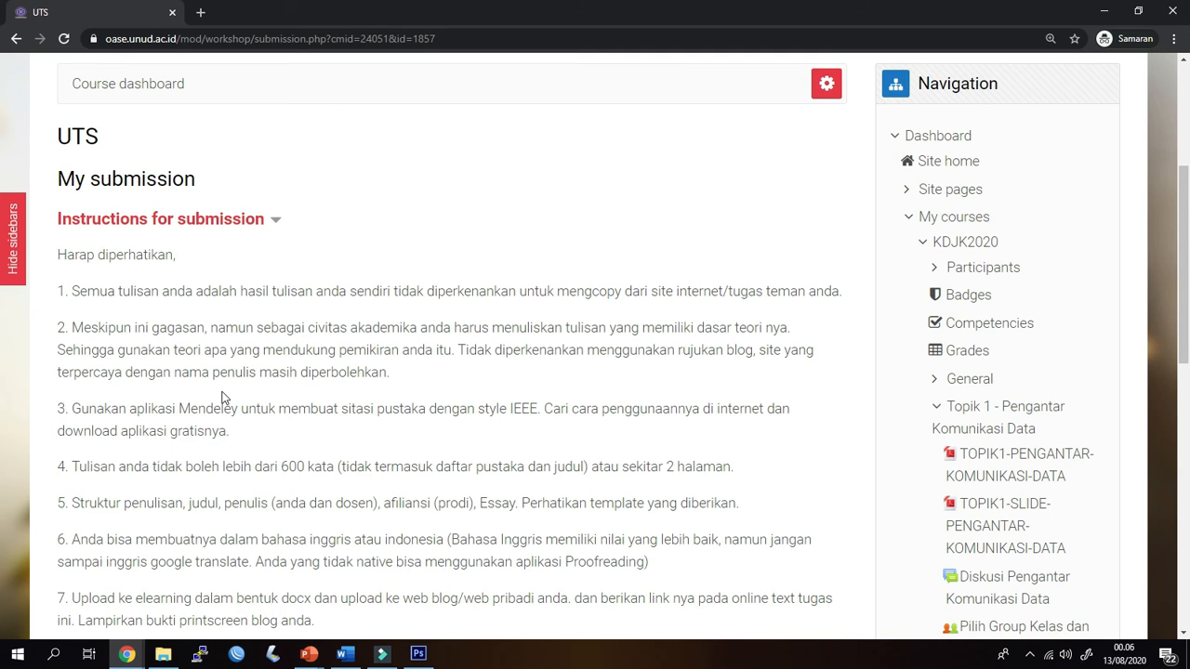
Switch to the lecturer's browser window and reload the UTS workshop page to refresh its submission phase
key("alt+Tab")
key("Tab")
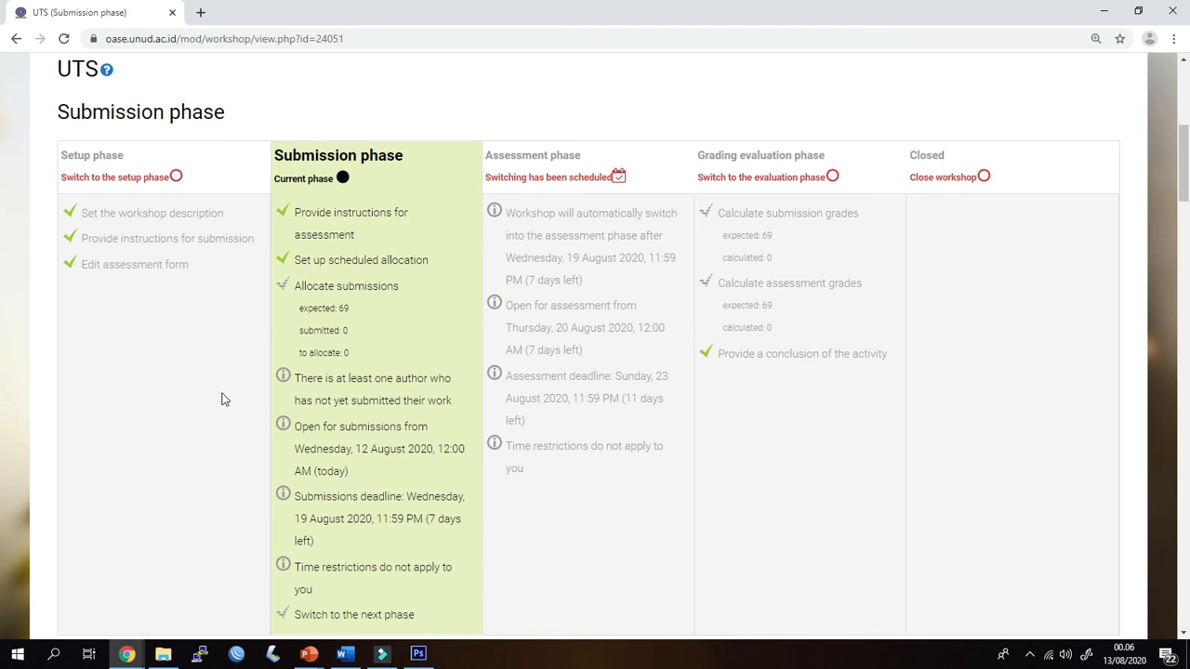
scroll(190, 353, "down", 1)
scroll(191, 305, "up", 2)
scroll(221, 237, "down", 2)
left_click(64, 39)
scroll(344, 351, "up", 6)
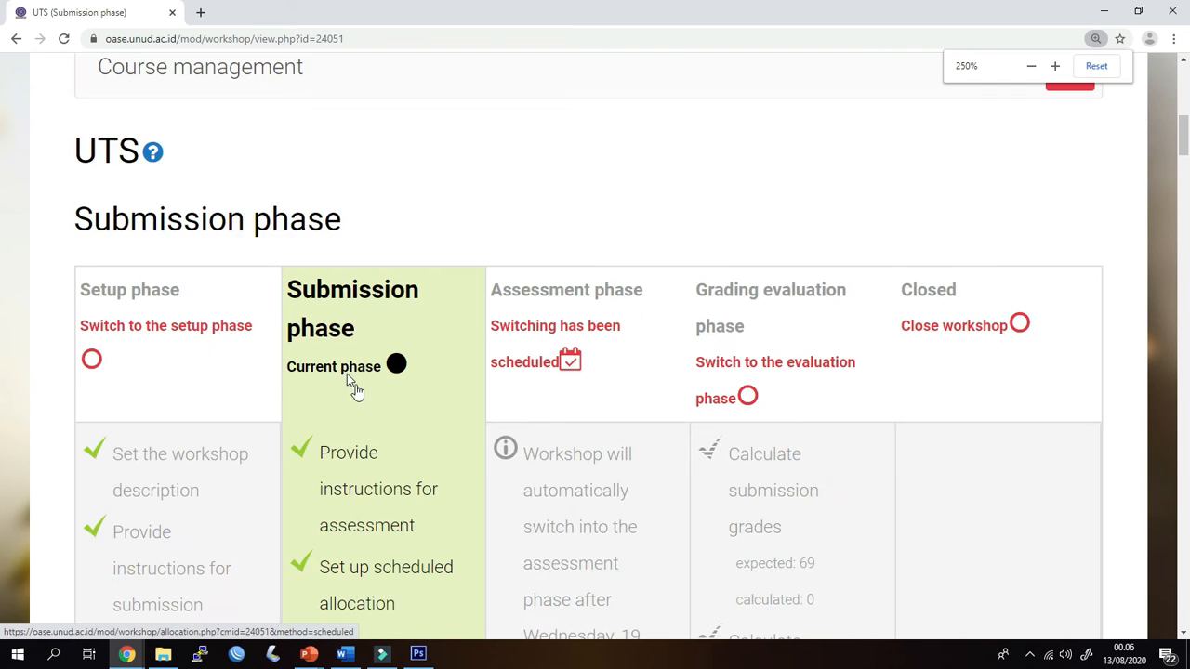
Examine the submission phase's allocation counts and dates, and the list of student submissions in the workshop
scroll(364, 405, "down", 1)
scroll(363, 405, "down", 7)
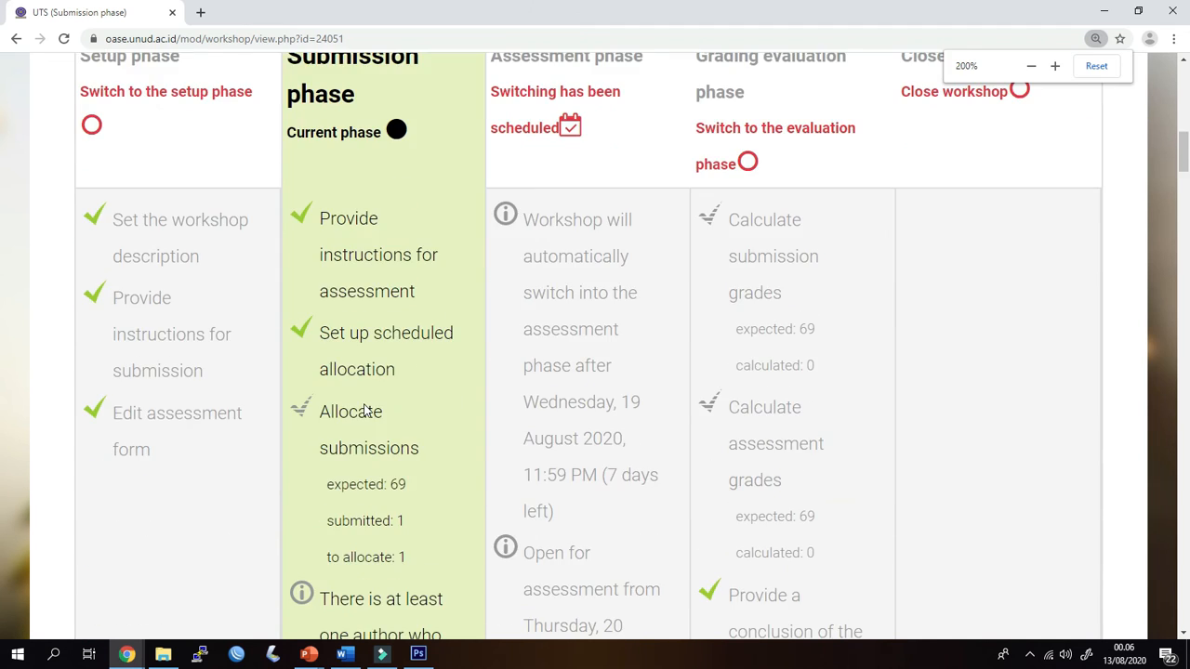
scroll(365, 405, "down", 3)
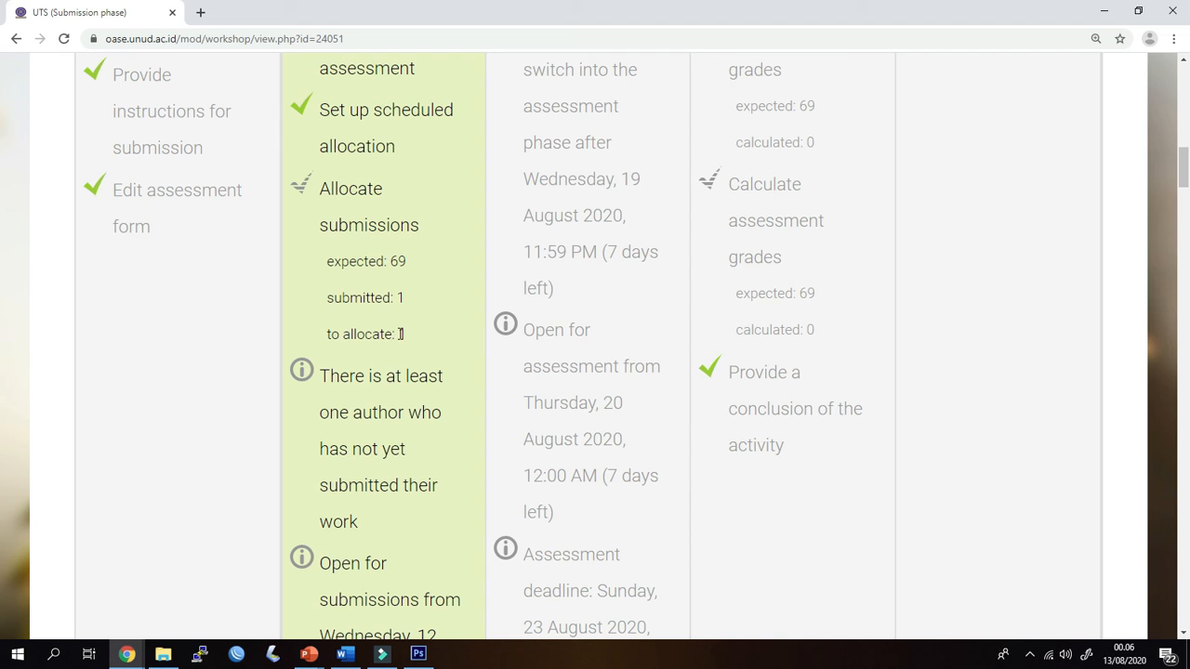
scroll(390, 351, "down", 15)
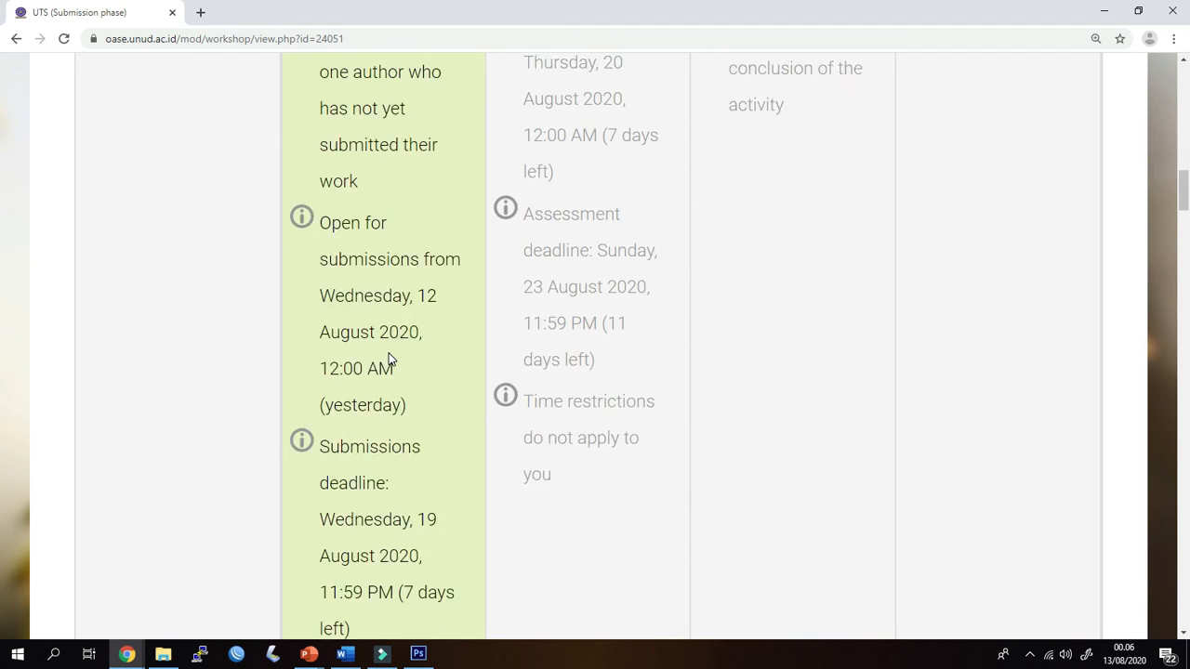
key("ctrl+minus")
scroll(387, 357, "down", 10)
scroll(389, 361, "down", 1)
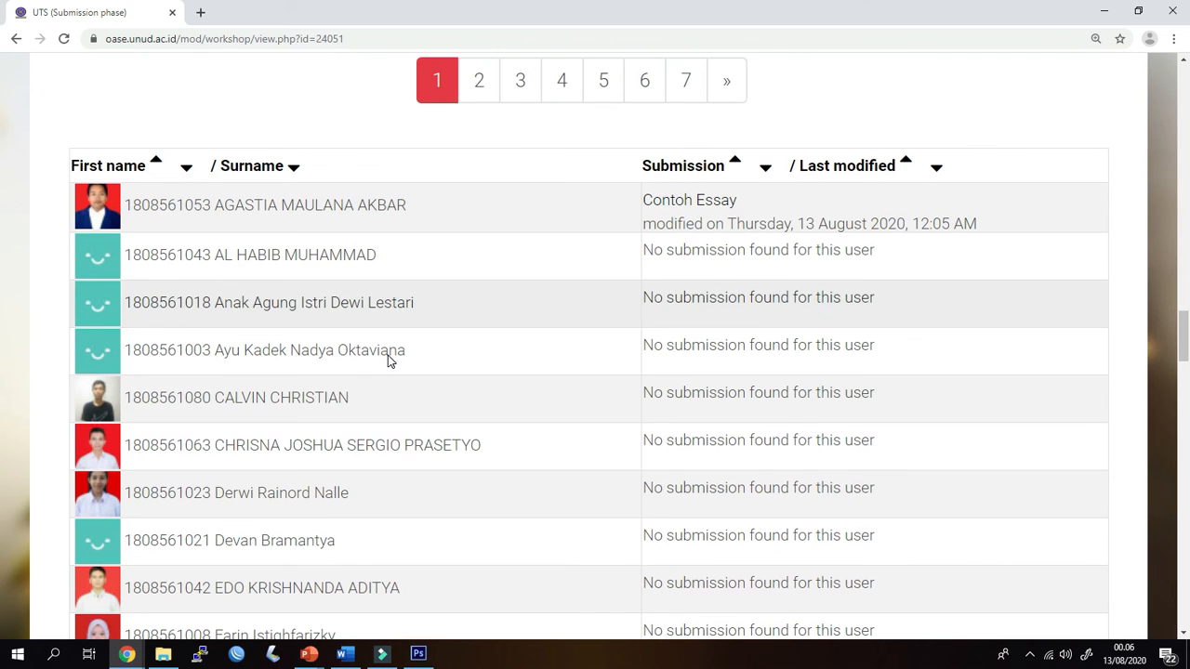
key("ctrl+minus")
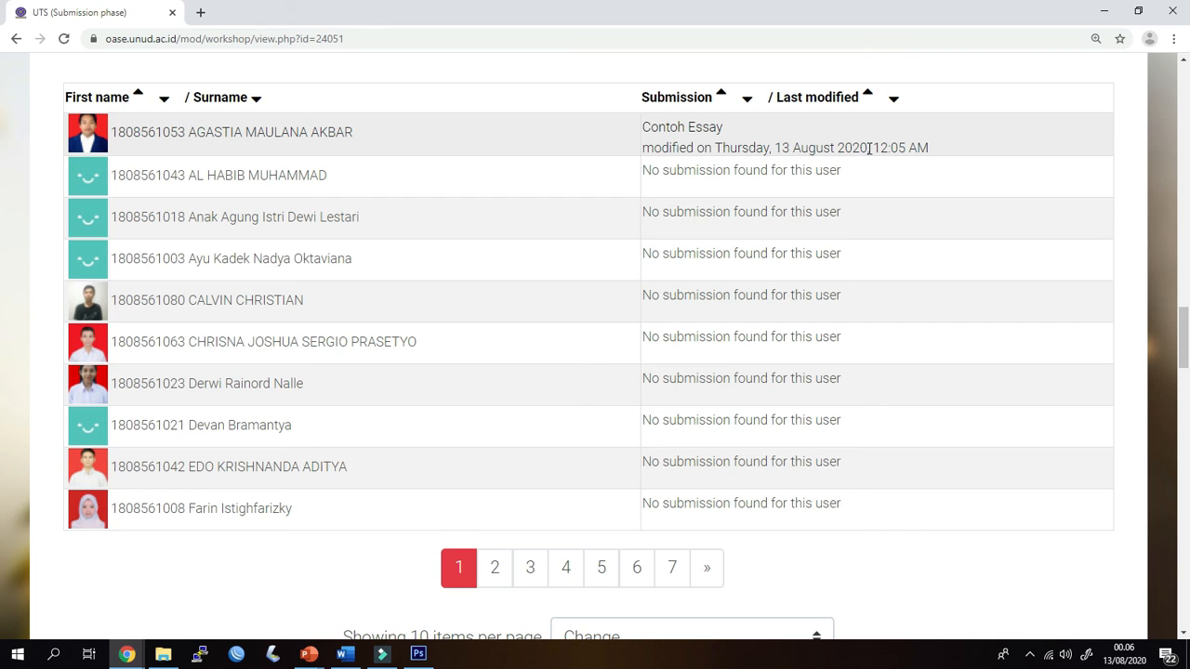
Open the "Contoh Essay" submission as the lecturer and examine its link, attached document and available actions
left_click(698, 130)
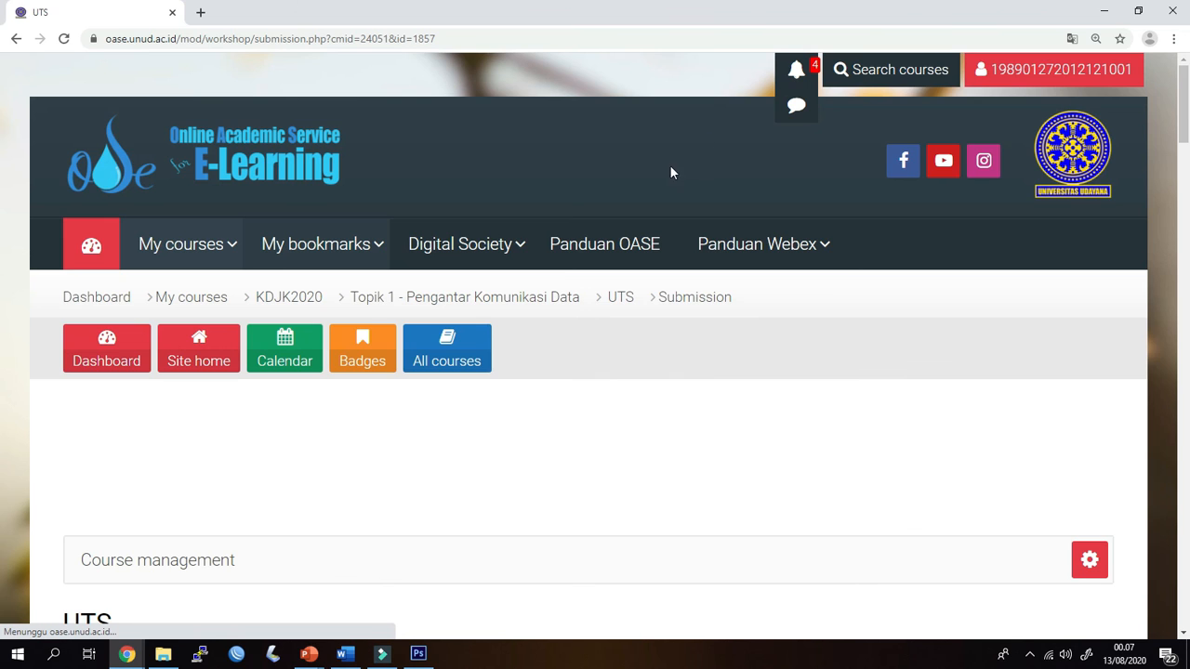
scroll(558, 318, "down", 4)
scroll(558, 323, "down", 6)
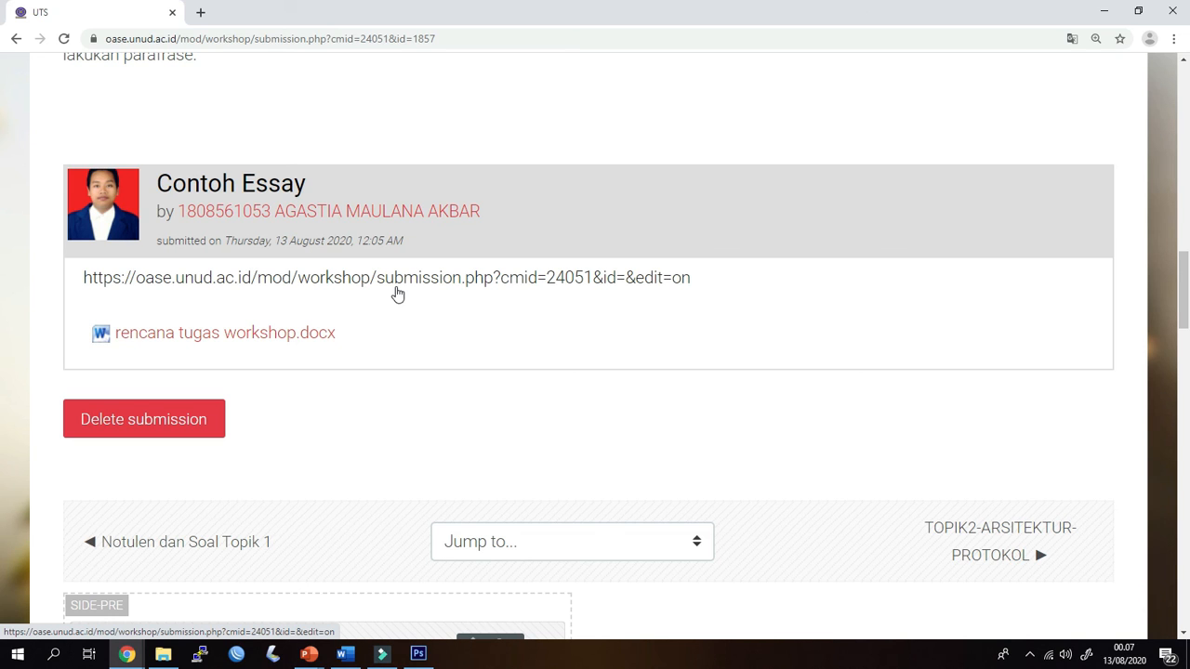
scroll(397, 293, "up", 15)
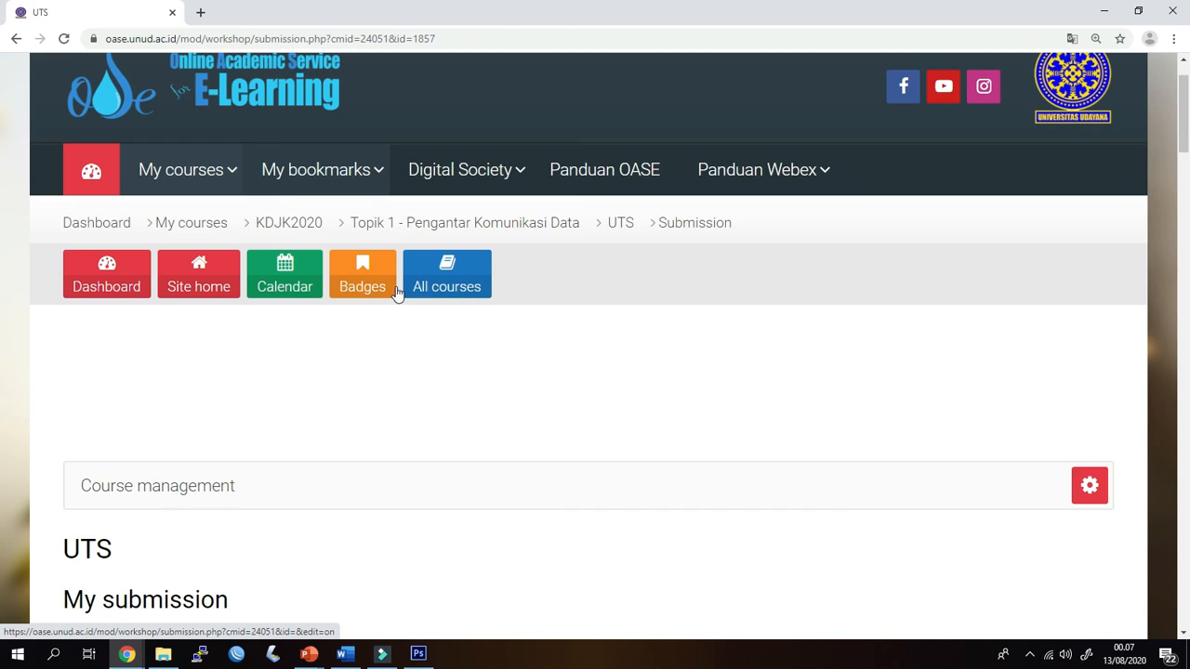
scroll(384, 377, "down", 3)
scroll(383, 378, "up", 3)
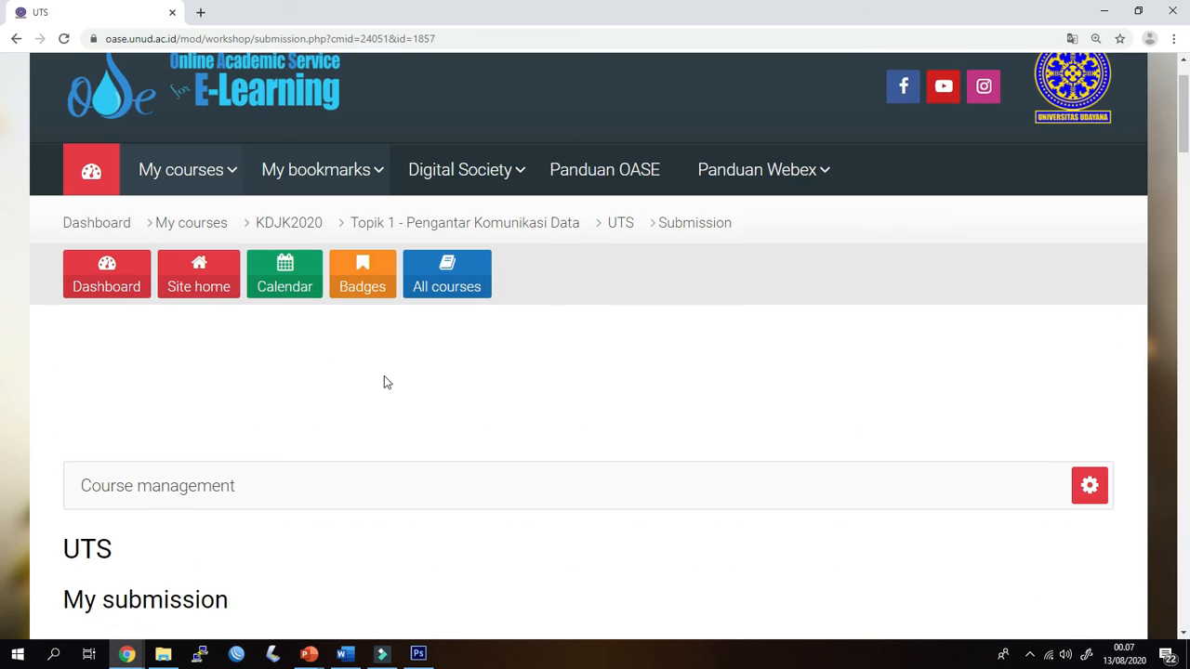
Return to the UTS workshop page and review the submission phase's tasks, allocation counts and deadlines
left_click(616, 234)
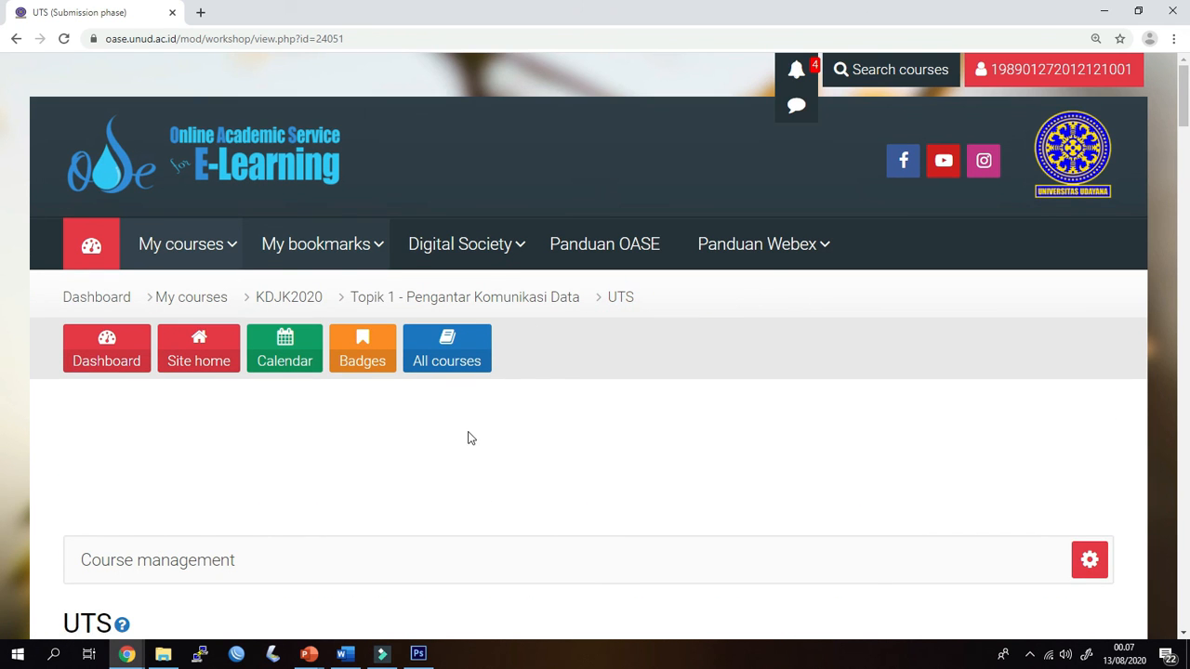
scroll(452, 451, "down", 5)
scroll(452, 451, "down", 2)
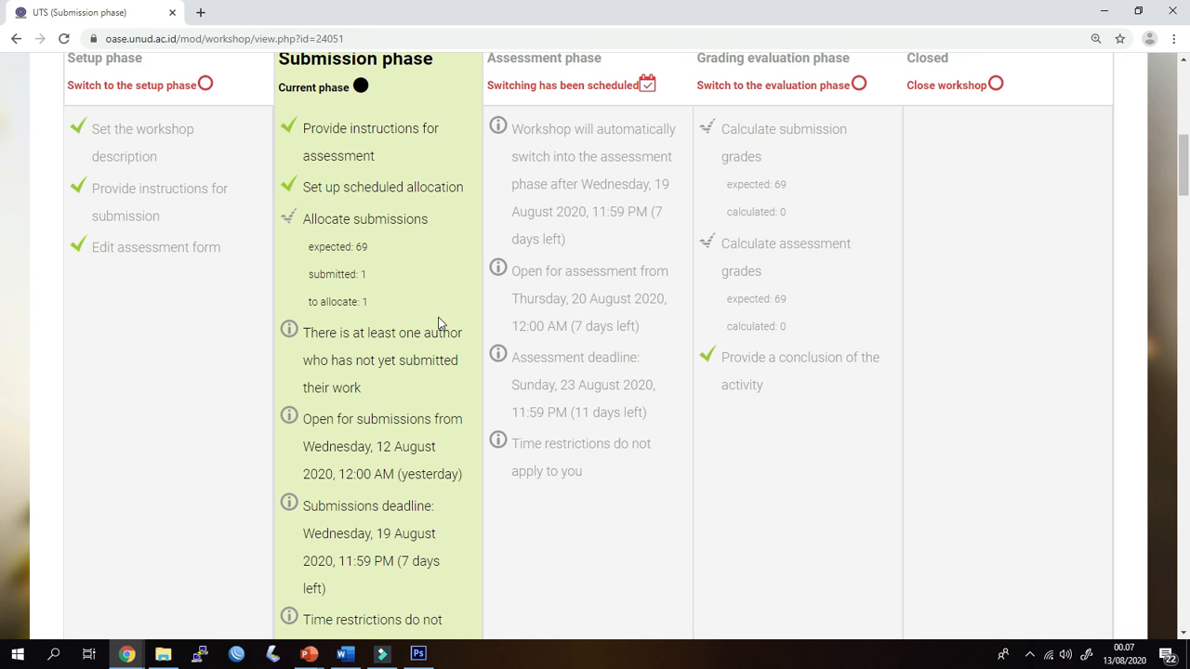
scroll(430, 323, "down", 3)
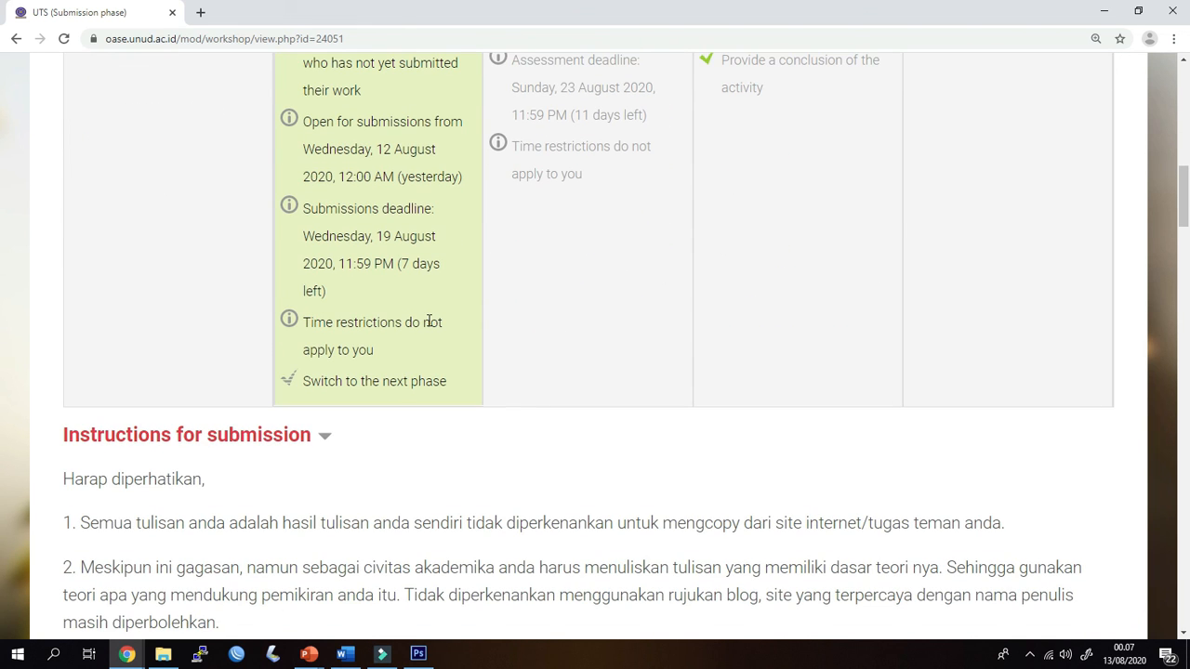